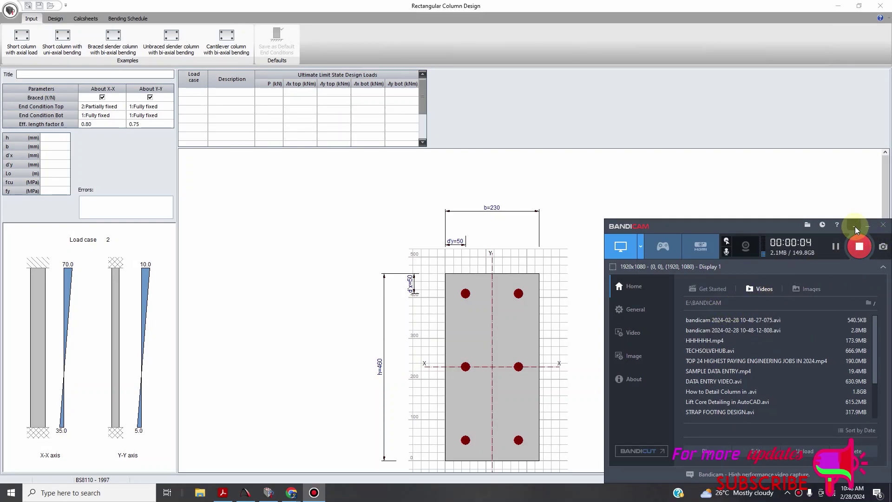
# Look at the rectangular column module among the concrete components in Prokon CalcPad and return to the Rectangular Column Design window.
pyautogui.click(868, 228)
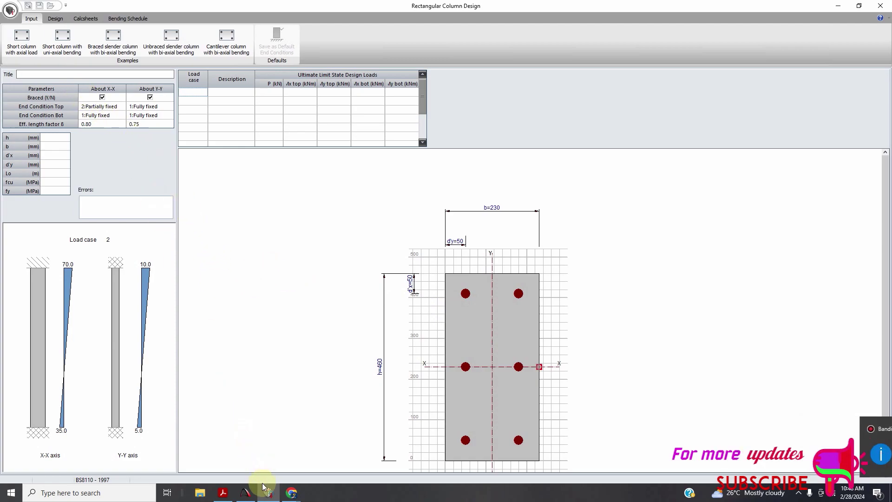
pyautogui.click(250, 496)
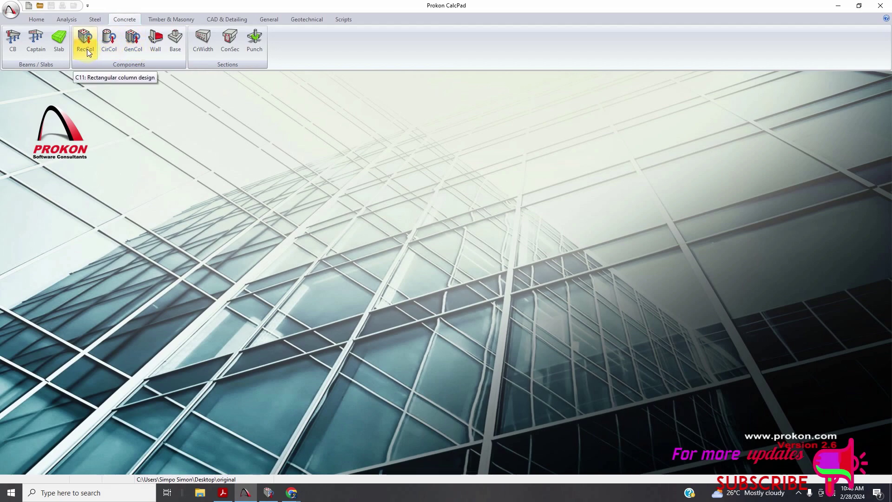
pyautogui.click(270, 496)
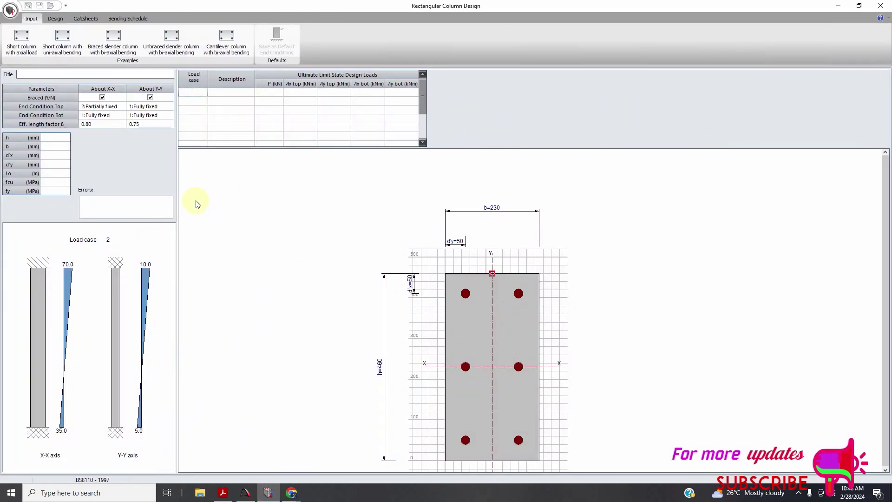
# Set the column section's depth h to 500 mm and width b to 250 mm.
pyautogui.click(54, 142)
pyautogui.click(66, 137)
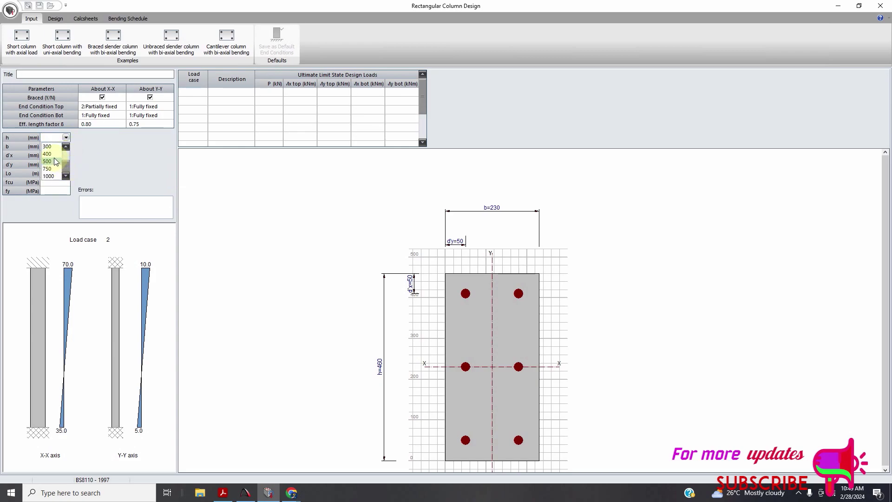
pyautogui.click(55, 161)
pyautogui.click(65, 147)
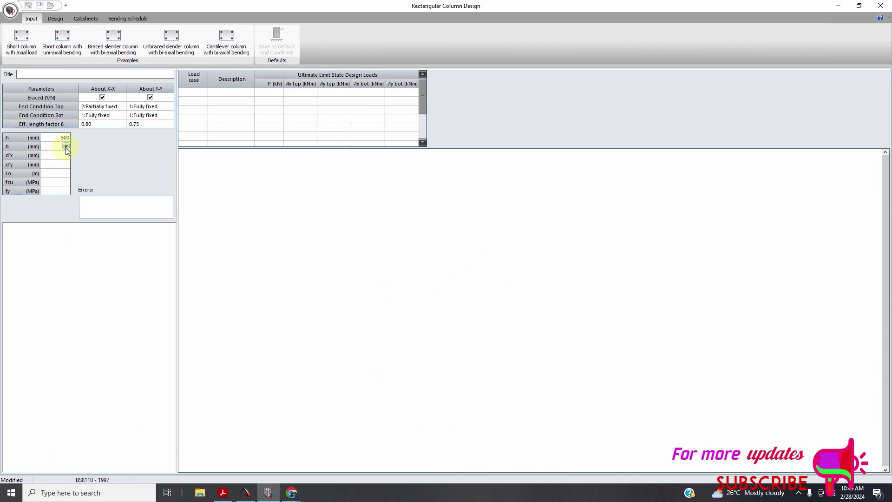
pyautogui.click(66, 147)
pyautogui.click(55, 179)
# Set the reinforcement distances d'x and d'y to 40 mm each.
pyautogui.click(53, 158)
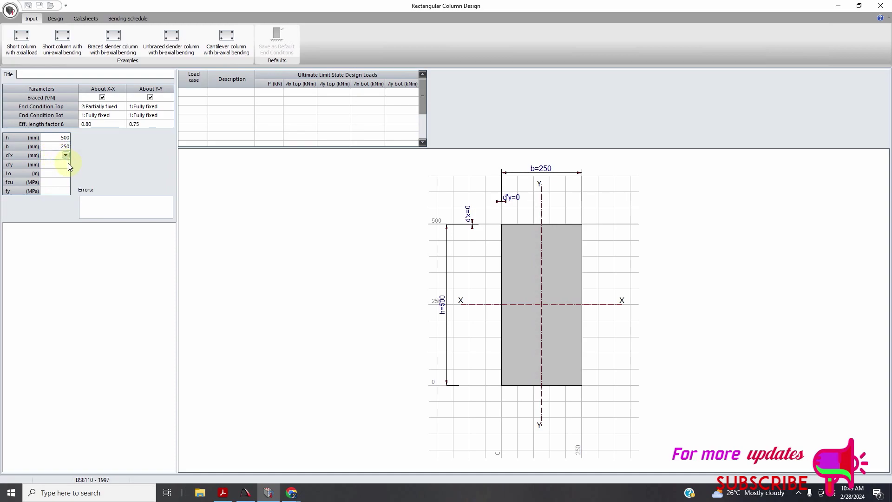
pyautogui.click(51, 157)
pyautogui.click(66, 161)
pyautogui.click(65, 156)
pyautogui.click(48, 194)
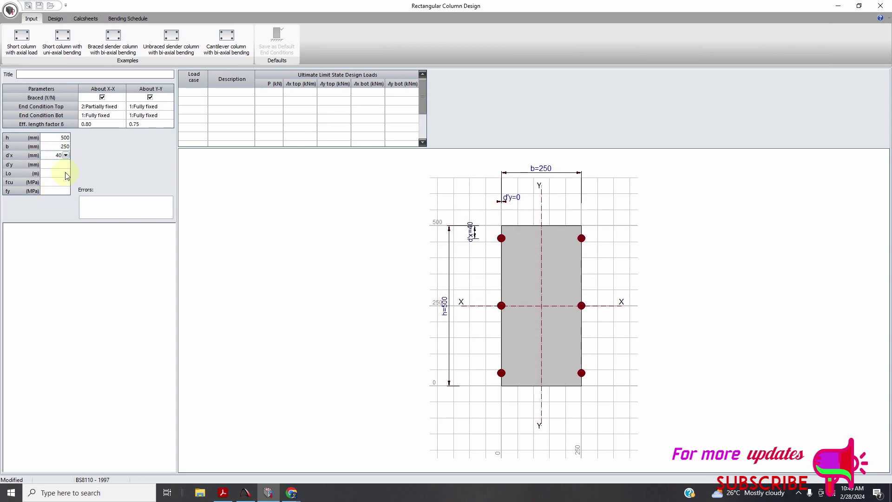
pyautogui.click(66, 165)
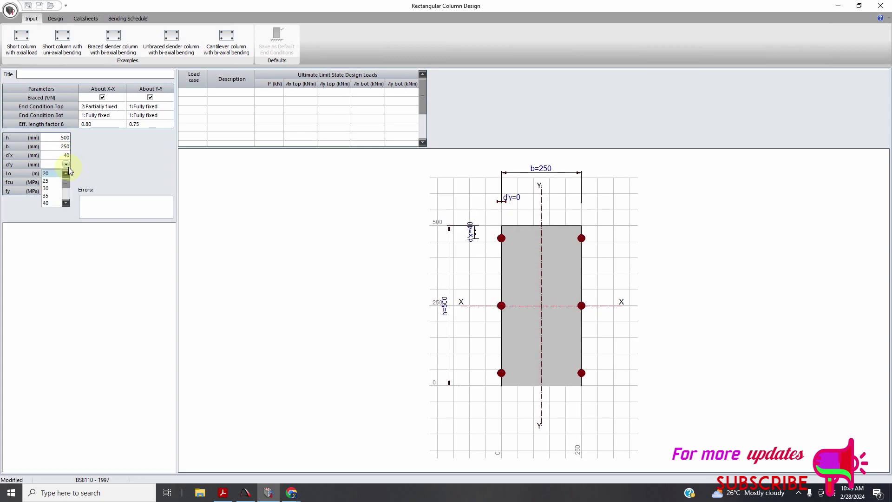
pyautogui.click(54, 204)
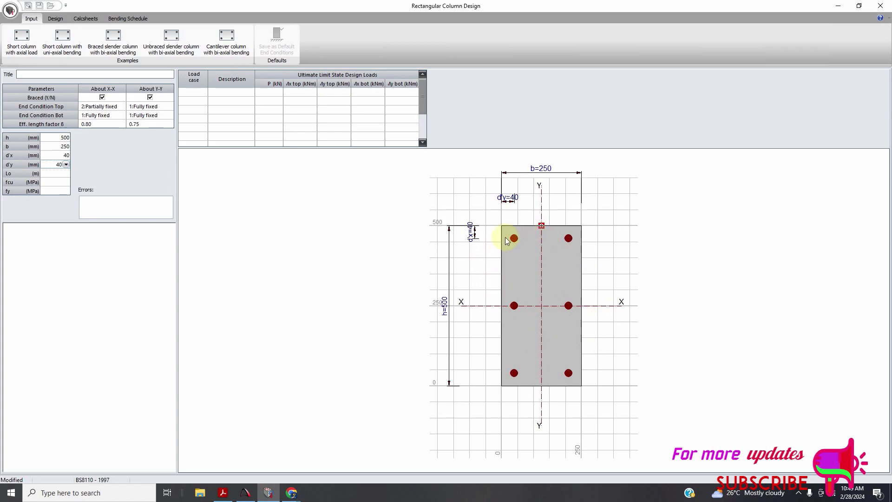
# Set the column length Lo to 3 m and the concrete strength fcu to 25 MPa.
pyautogui.click(54, 175)
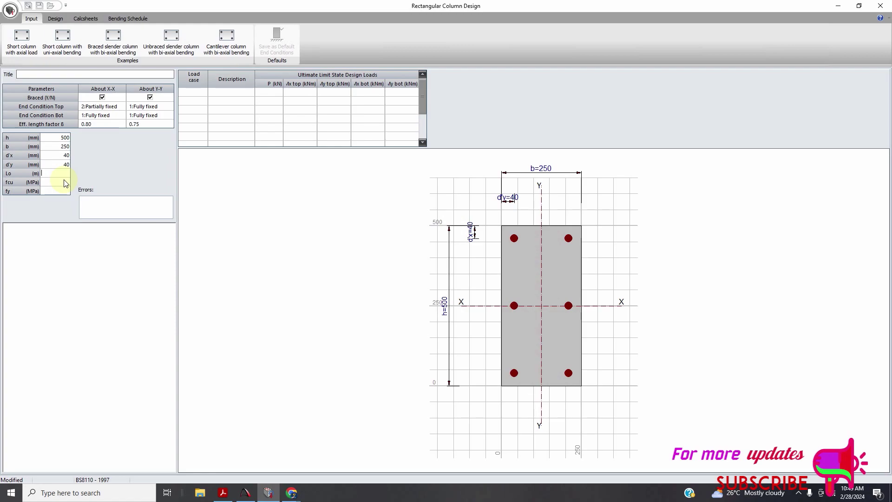
pyautogui.write('3')
pyautogui.click(65, 183)
pyautogui.click(66, 182)
pyautogui.moveTo(65, 193); pyautogui.dragTo(68, 204)
pyautogui.scroll(2, 65, 204)
pyautogui.click(55, 202)
# Set the steel yield strength fy to 460 MPa.
pyautogui.click(65, 191)
pyautogui.click(66, 191)
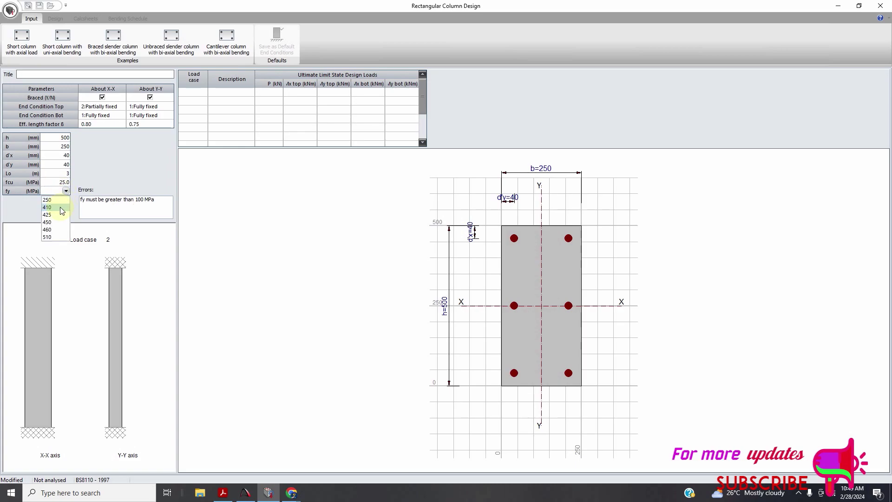
pyautogui.click(55, 229)
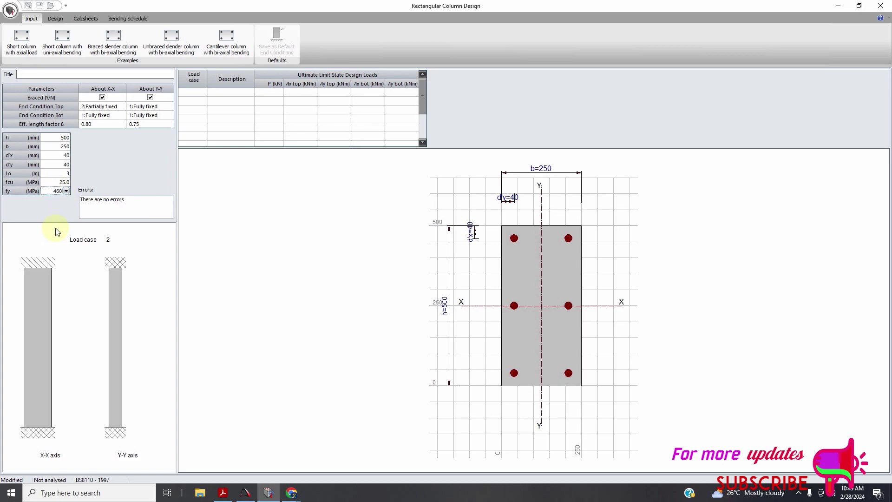
# Change the concrete strength fcu to 20 MPa.
pyautogui.click(65, 183)
pyautogui.click(67, 182)
pyautogui.click(66, 183)
pyautogui.click(67, 184)
pyautogui.click(58, 192)
# Make the column unbraced about both axes and set its top end condition to 3:Pinned about X-X and Y-Y.
pyautogui.click(103, 98)
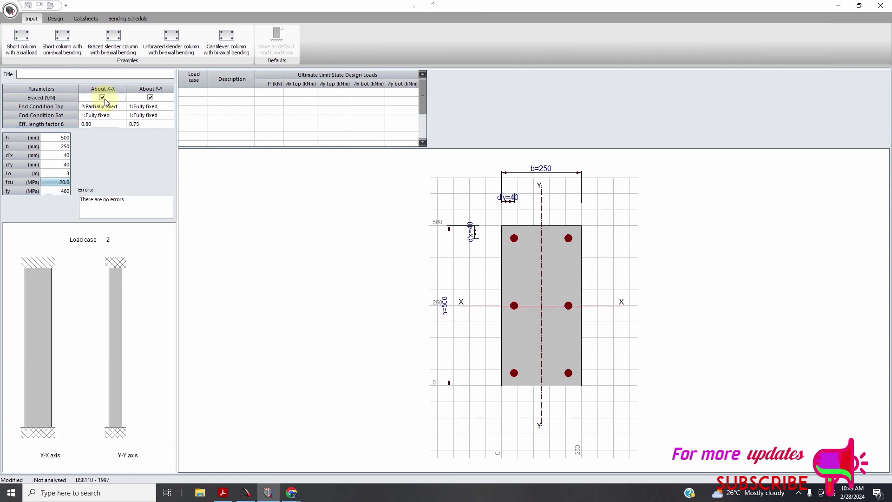
pyautogui.click(150, 97)
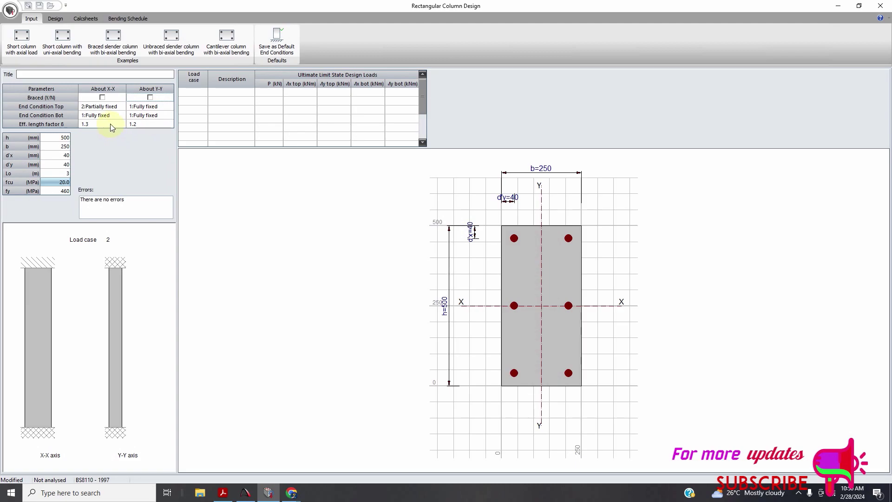
pyautogui.click(116, 107)
pyautogui.click(122, 107)
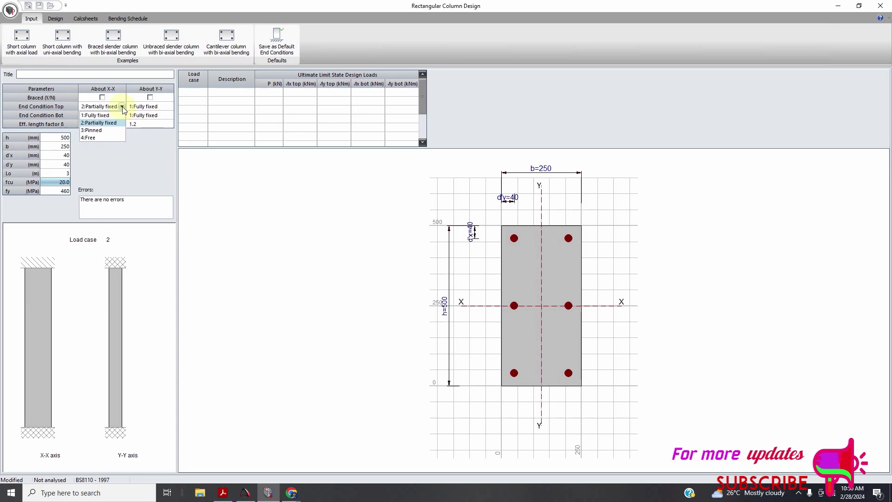
pyautogui.click(114, 132)
pyautogui.click(158, 108)
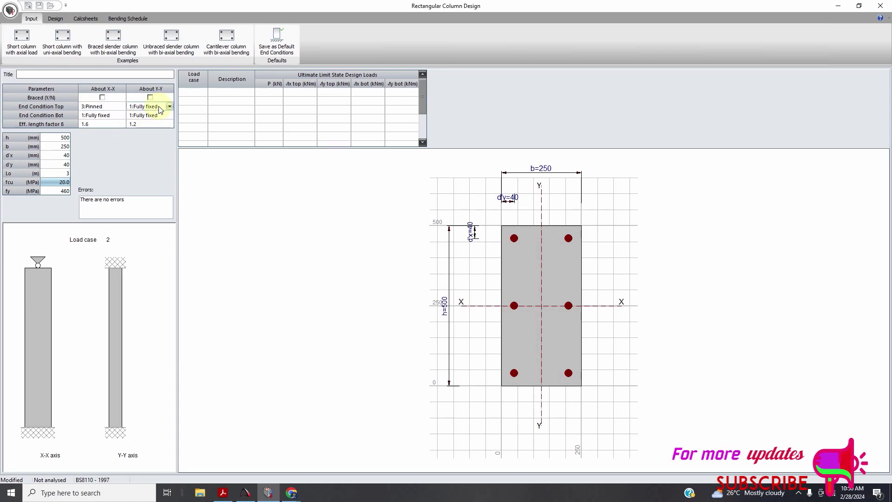
pyautogui.click(169, 106)
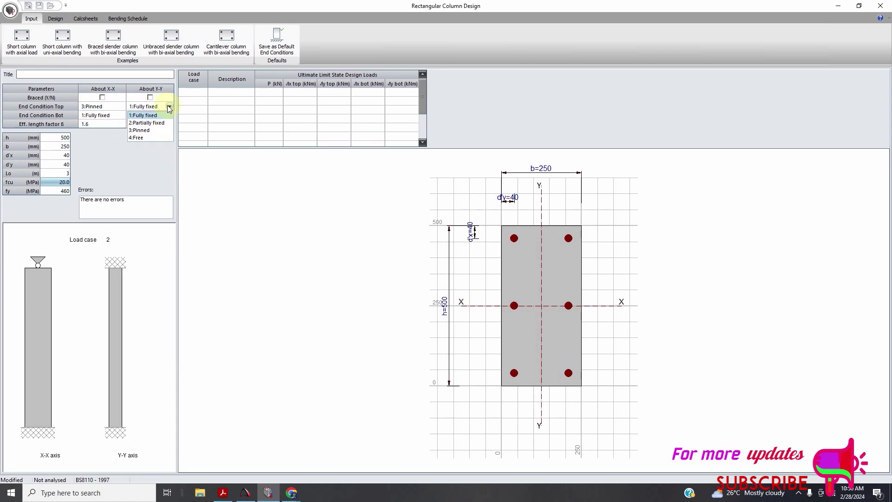
pyautogui.click(153, 131)
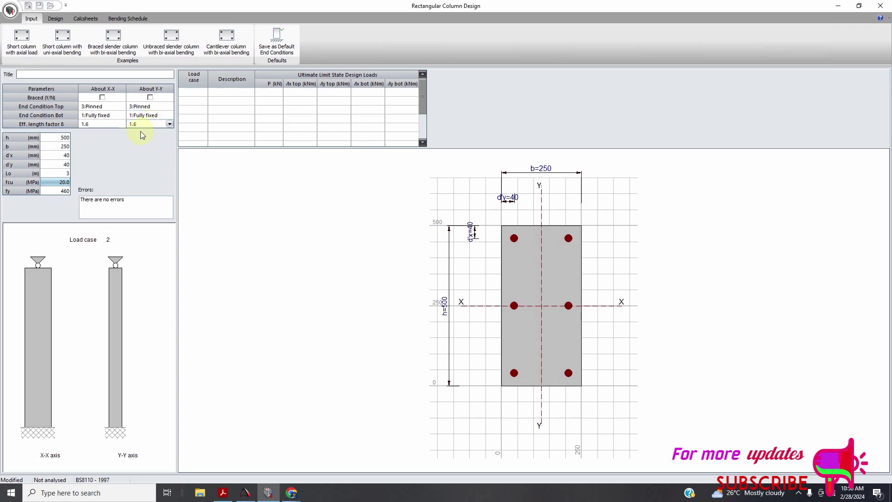
pyautogui.click(114, 125)
# Add load case 1 with three load rows described as DL, LL and WL.
pyautogui.click(194, 98)
pyautogui.click(225, 95)
pyautogui.write('d')
pyautogui.write('DL')
pyautogui.press('Return')
pyautogui.write('LL')
pyautogui.write('WW')
pyautogui.press('BackSpace')
pyautogui.write('L')
# Enter the axial loads P for load case 1: 1500 kN for DL, 350 kN for LL and 300 kN for WL.
pyautogui.click(273, 94)
pyautogui.write('1500')
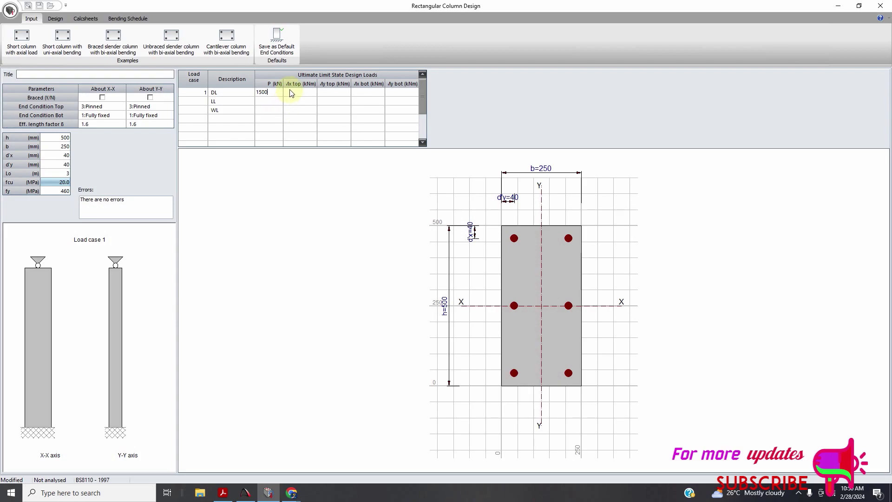
pyautogui.click(279, 101)
pyautogui.write('250')
pyautogui.hotkey('ctrl', 'a')
pyautogui.write('350')
pyautogui.press('Return')
pyautogui.write('30')
pyautogui.press('Return')
# Add load case 2 described as DL+LL with an axial load P of 2000 kN.
pyautogui.click(199, 119)
pyautogui.click(225, 121)
pyautogui.write('D')
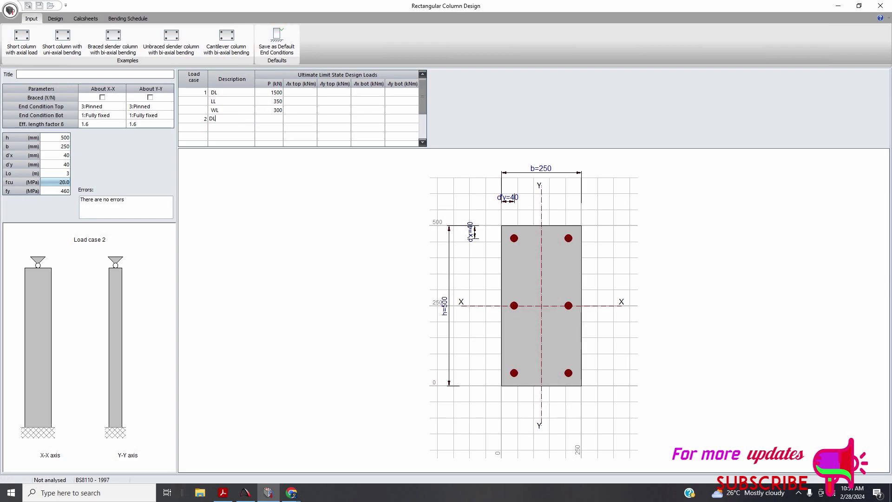
pyautogui.write('L+LL')
pyautogui.click(261, 121)
pyautogui.write('2000')
pyautogui.press('Return')
# Run the column design and examine the moment diagrams and the column design charts for the X-X and Y-Y axes.
pyautogui.click(53, 19)
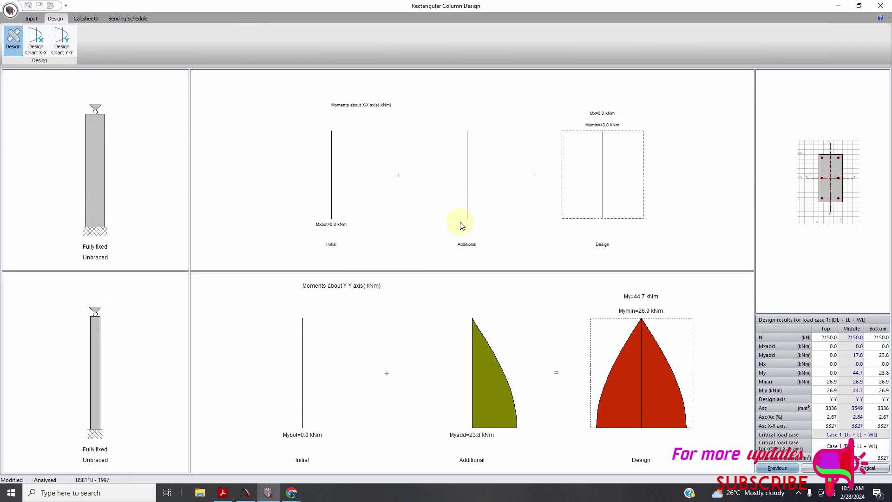
pyautogui.scroll(2, 346, 286)
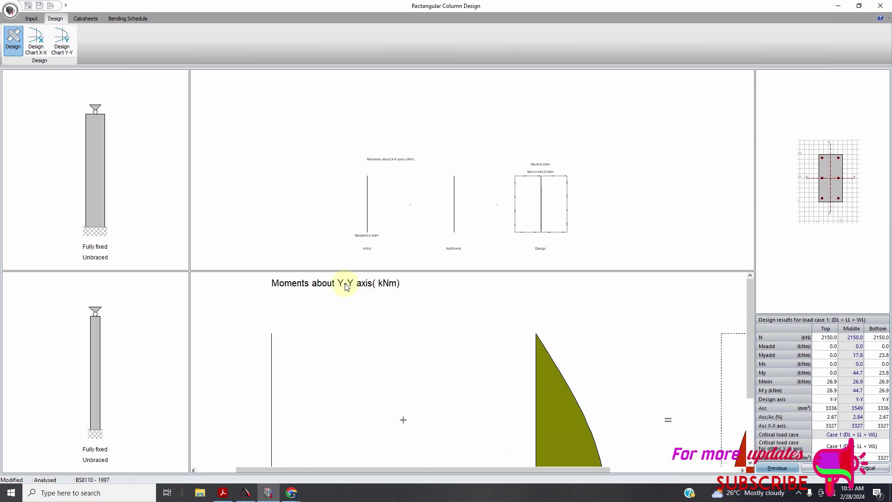
pyautogui.click(40, 52)
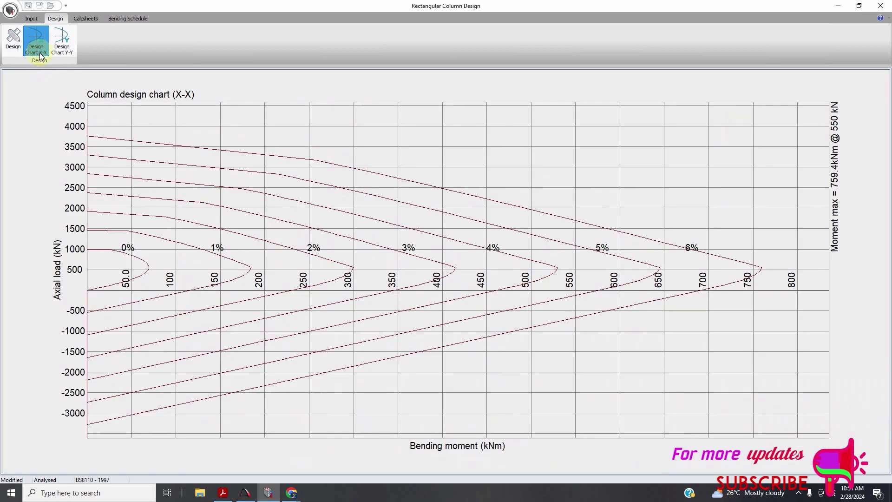
pyautogui.scroll(-3, 355, 232)
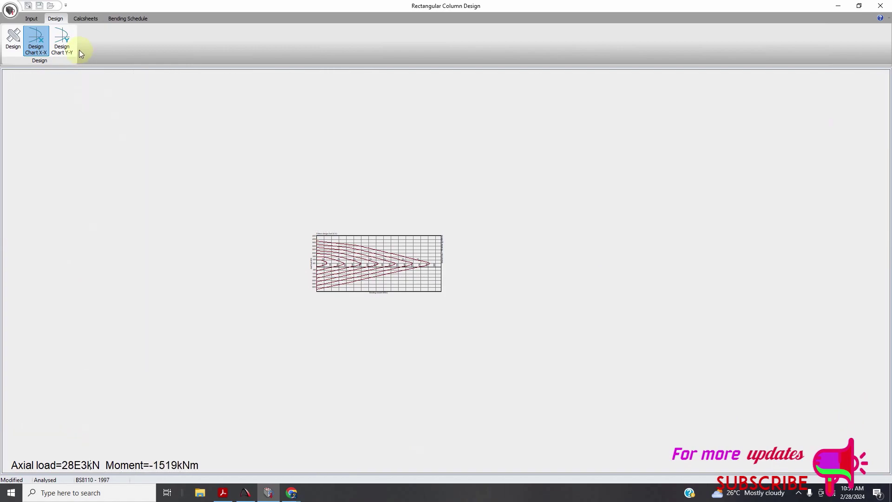
pyautogui.click(68, 40)
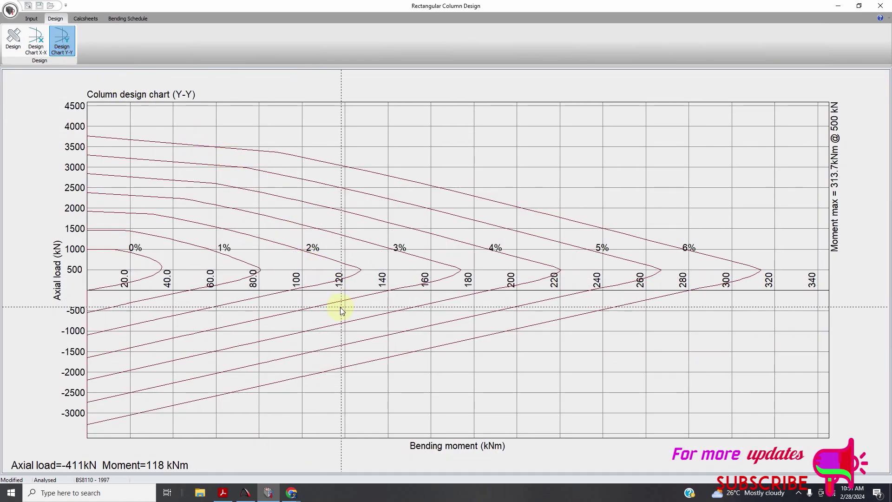
pyautogui.click(43, 46)
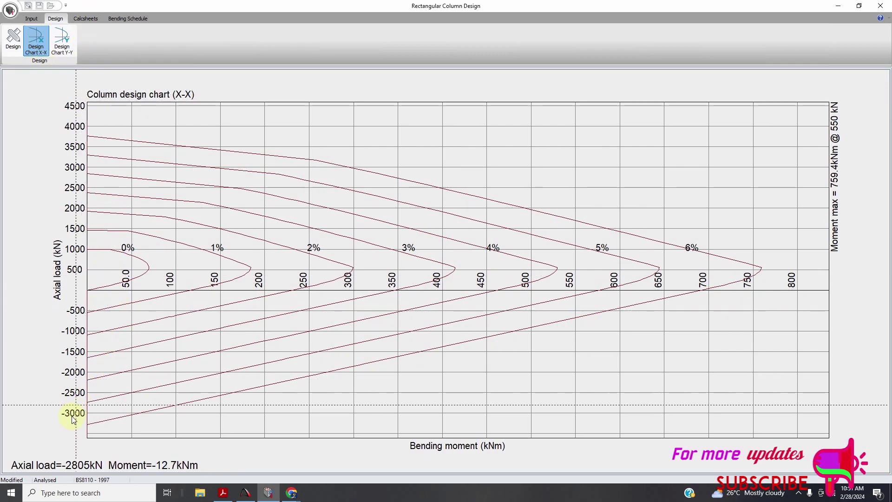
# Check the available concrete codes of practice and keep BS8110 - 1997 for the current analysis.
pyautogui.click(31, 482)
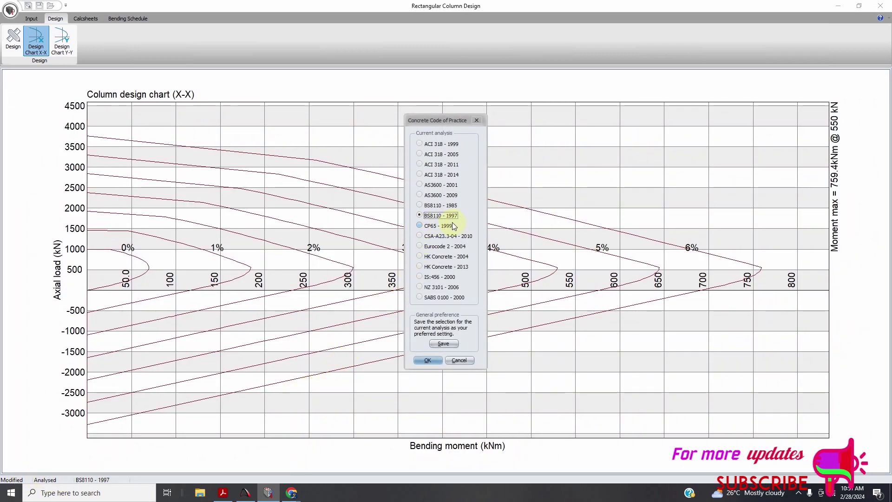
pyautogui.click(433, 361)
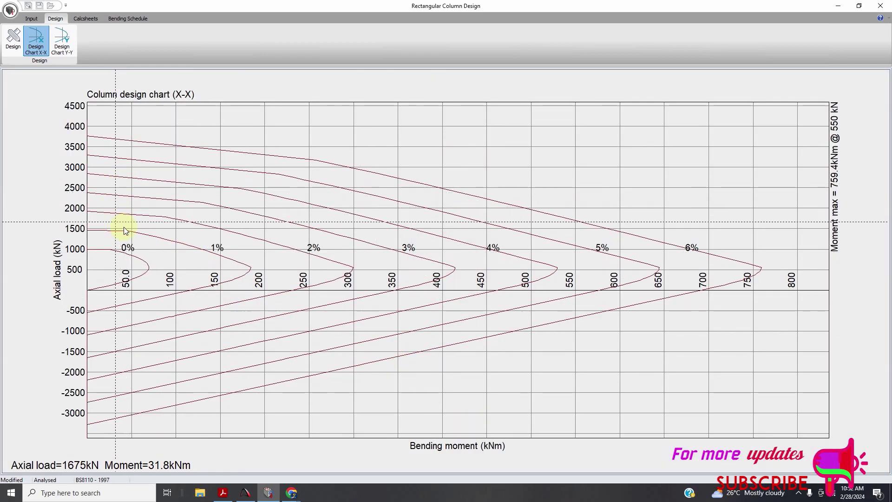
# Generate the column's calculation sheet and review its design parameters, section drawing and X-X design chart.
pyautogui.click(86, 18)
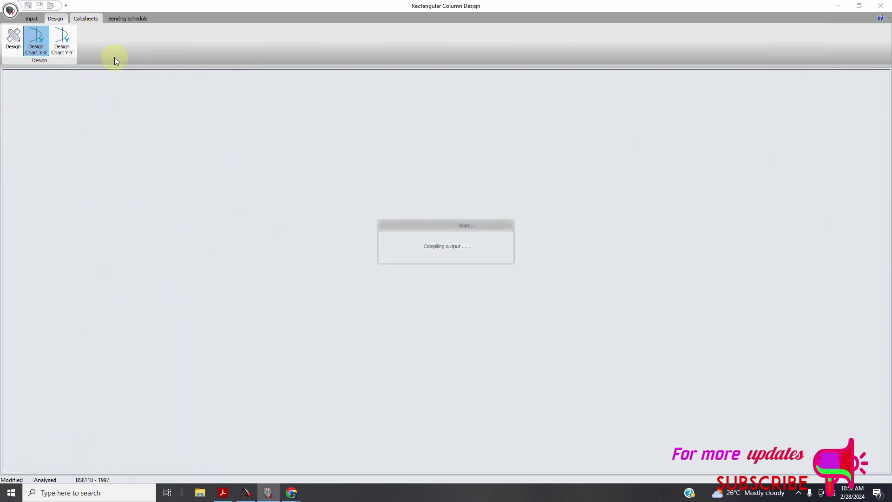
pyautogui.scroll(-8, 292, 225)
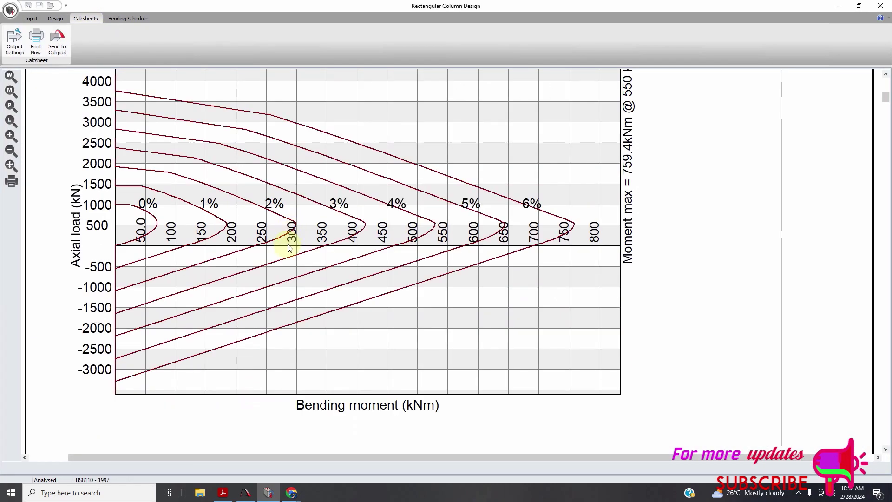
pyautogui.scroll(8, 289, 235)
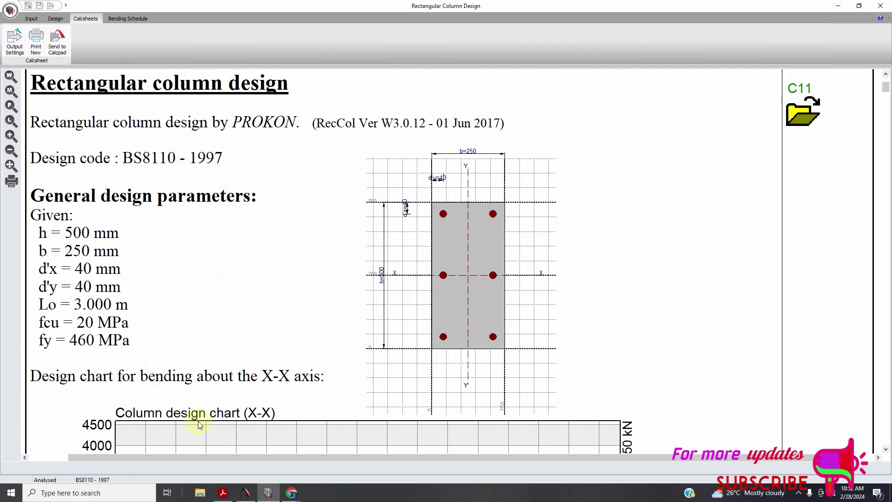
pyautogui.click(245, 492)
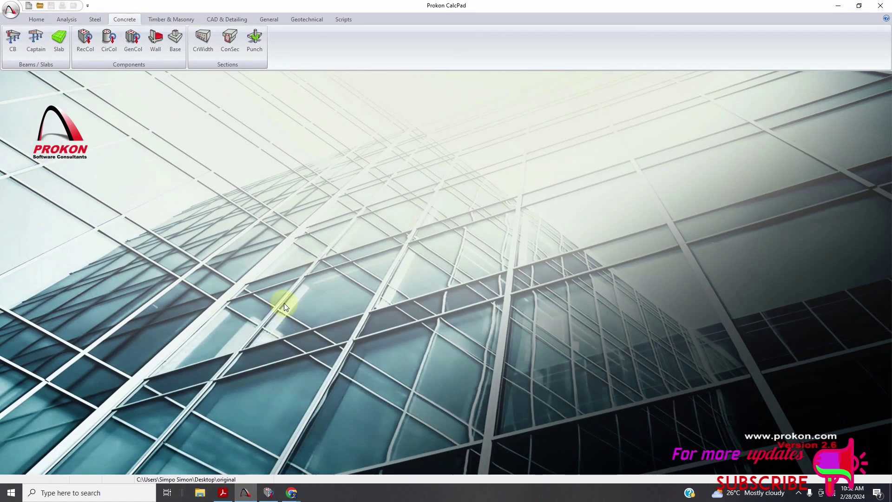
pyautogui.click(847, 6)
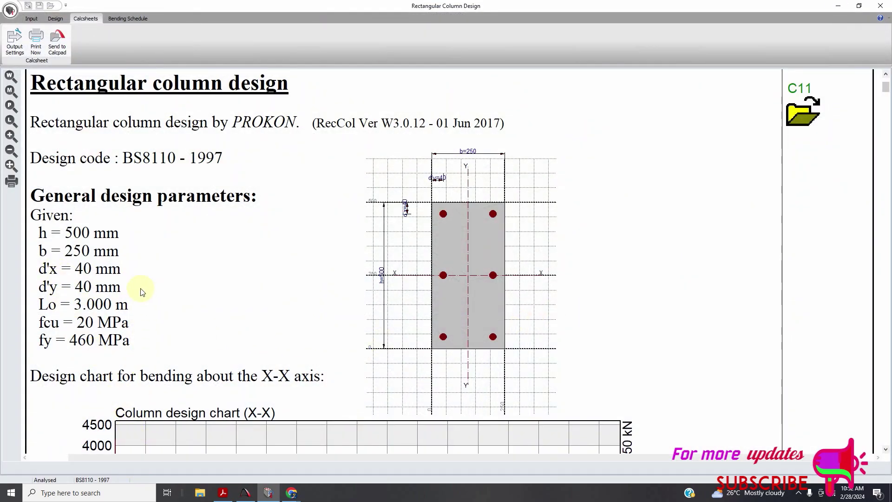
pyautogui.scroll(-5, 140, 289)
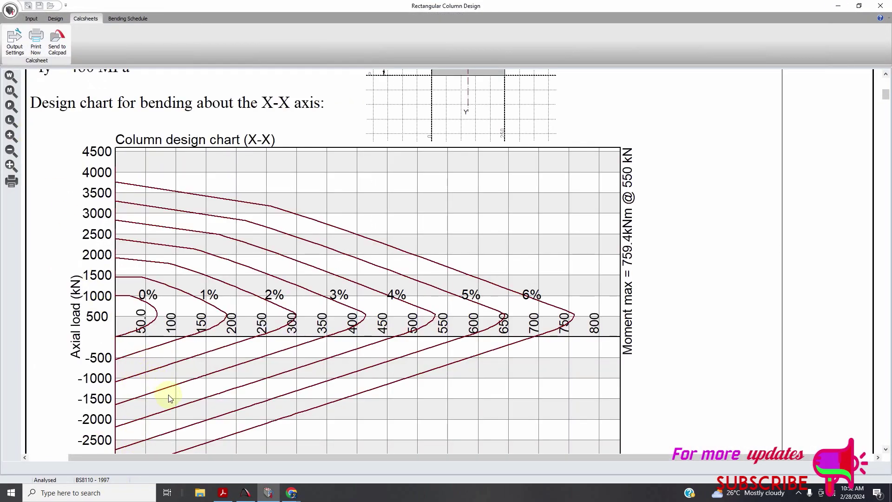
pyautogui.scroll(10, 253, 405)
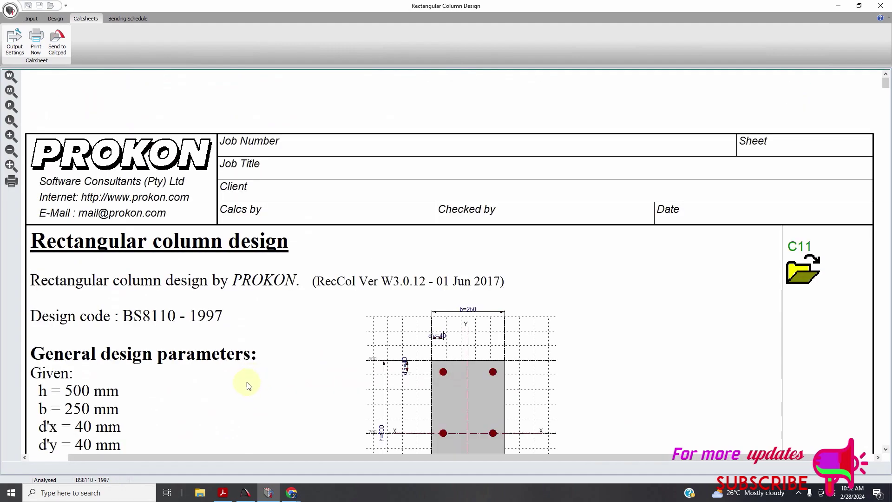
# Send the column calculation sheet to Calcpad and review the transferred pages in PROKON Calcpad.
pyautogui.click(65, 55)
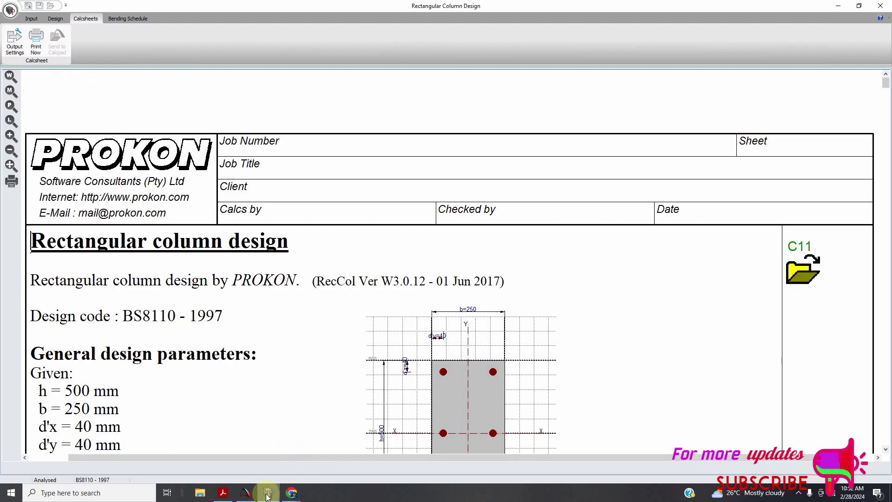
pyautogui.click(251, 492)
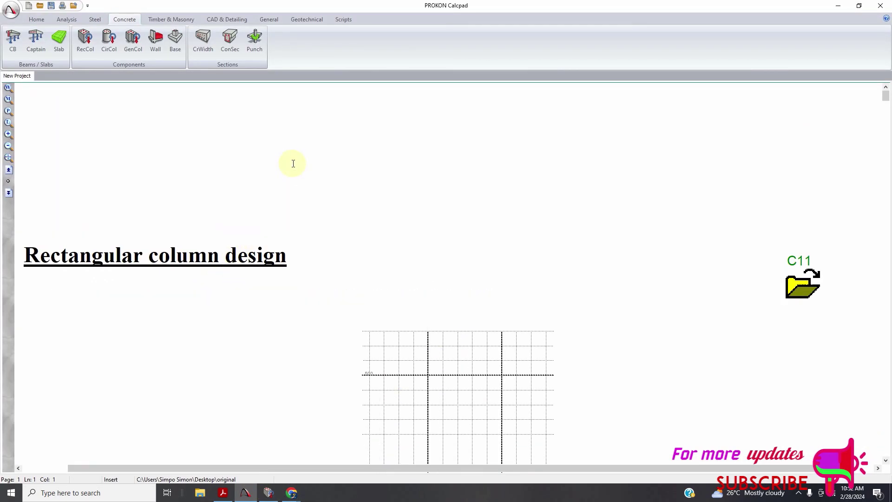
pyautogui.click(454, 290)
pyautogui.click(487, 289)
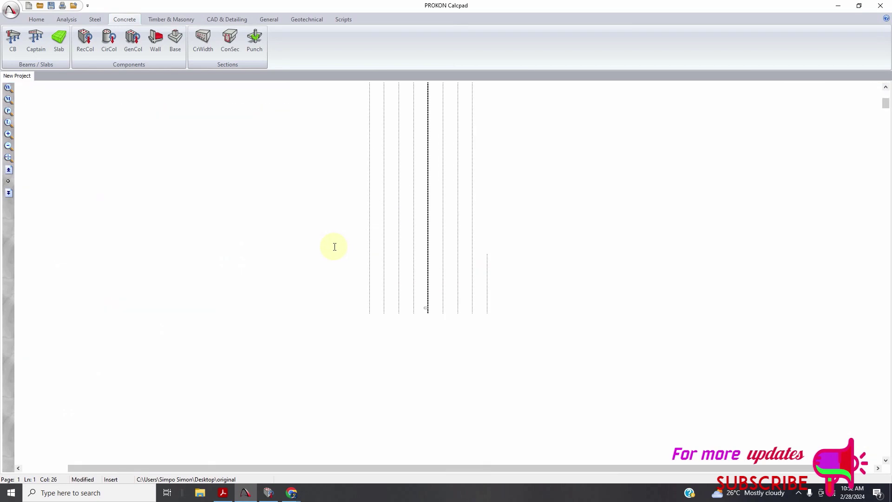
pyautogui.scroll(-20, 338, 251)
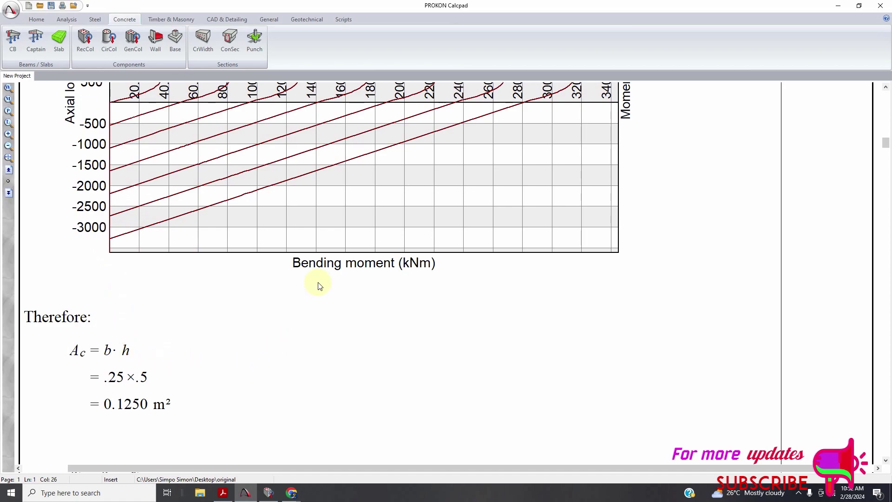
pyautogui.scroll(10, 316, 277)
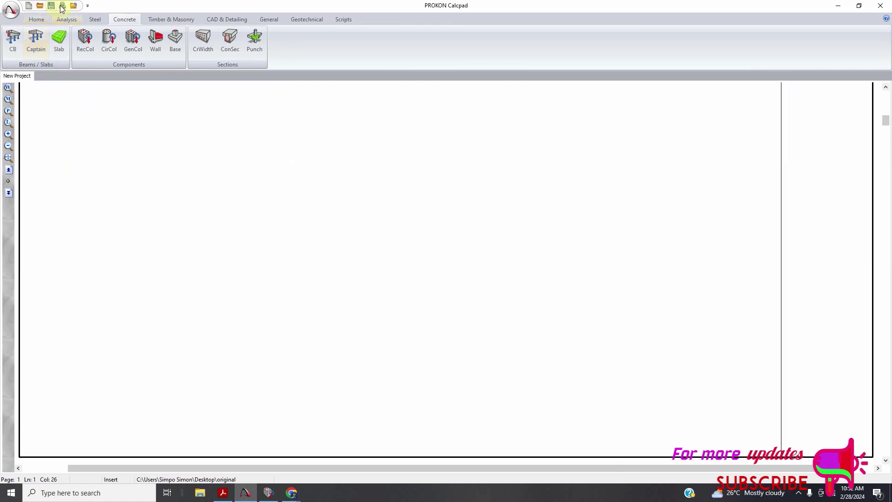
# Print the Calcpad calculations with Microsoft Print to PDF and save the file on the Desktop as CALC.
pyautogui.hotkey('ctrl', 'p')
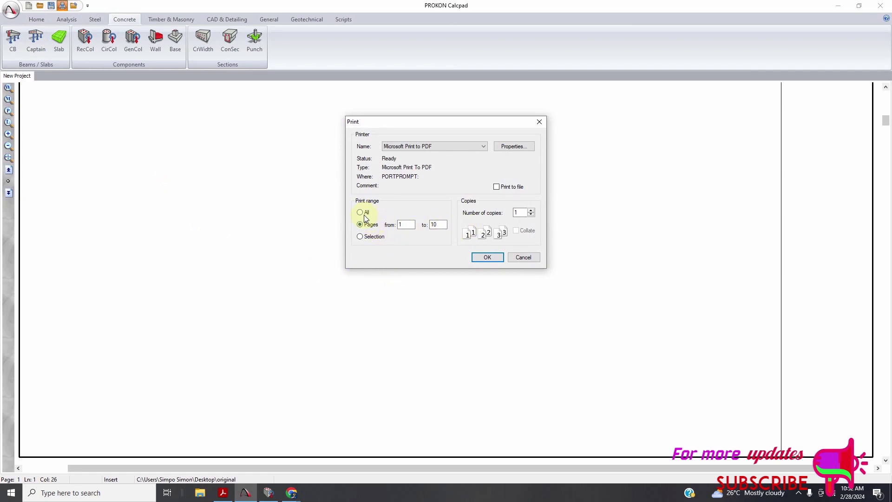
pyautogui.click(487, 259)
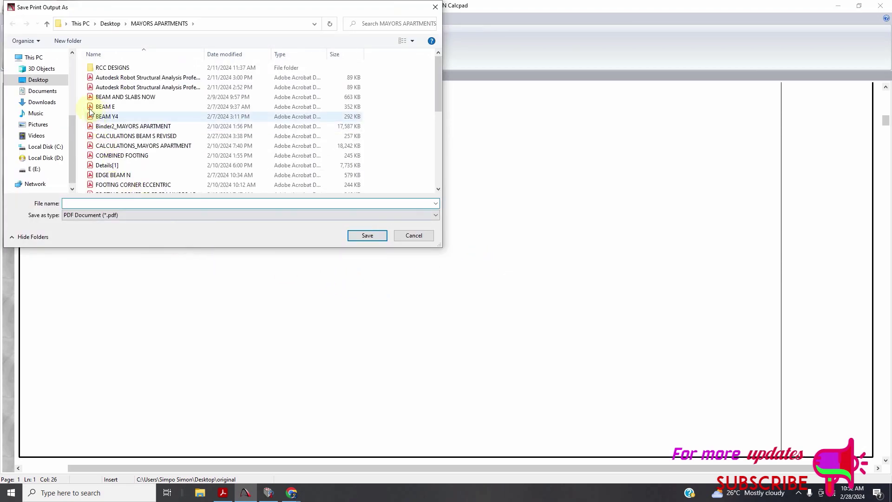
pyautogui.click(41, 103)
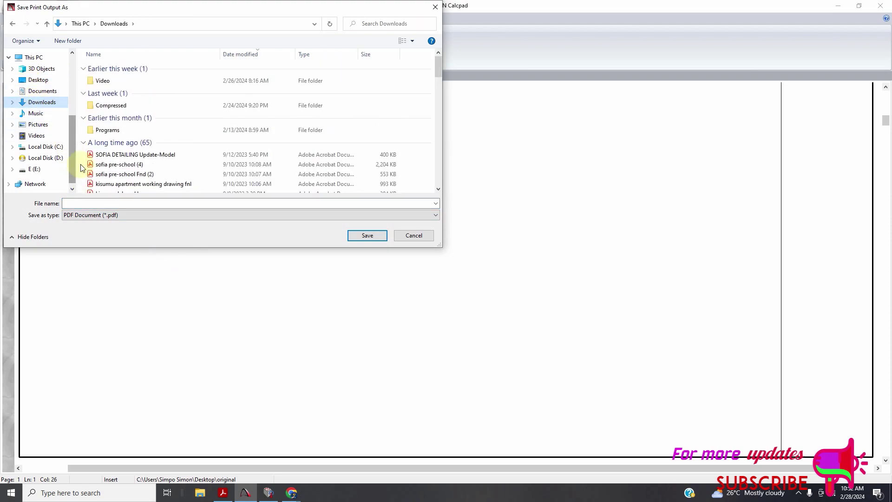
pyautogui.click(41, 80)
pyautogui.click(114, 204)
pyautogui.write('CAL')
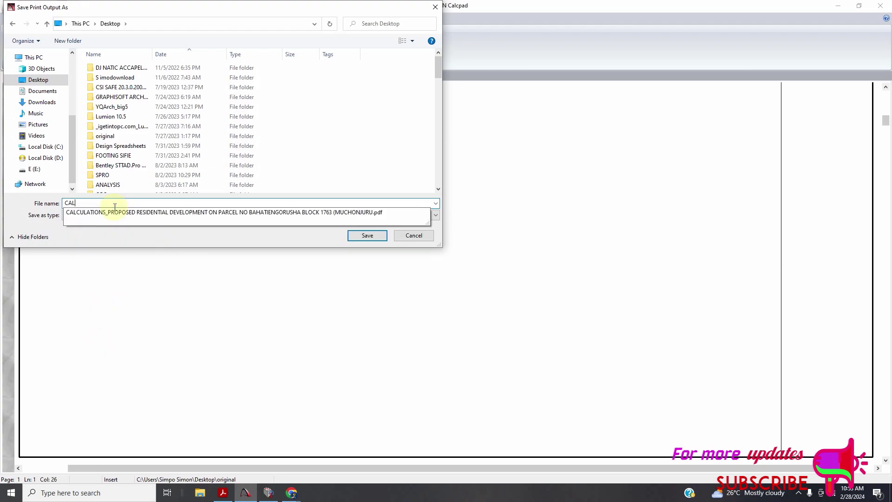
pyautogui.write('C')
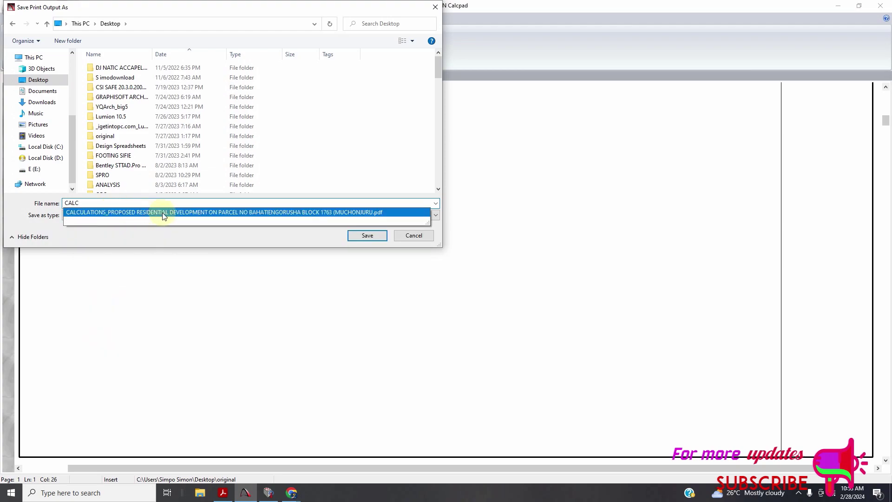
pyautogui.click(368, 235)
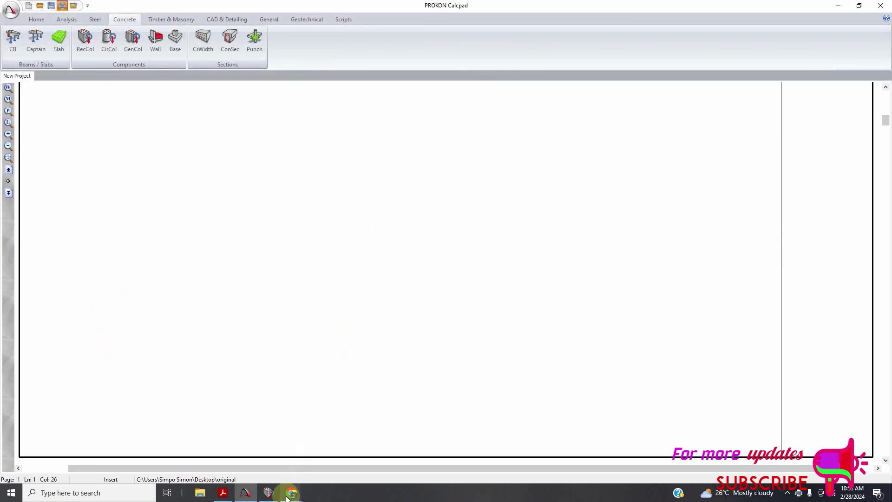
# Switch back to Rectangular Column Design, preview the bending schedule with starter bars only, and enable saving BS info in the data file.
pyautogui.click(268, 493)
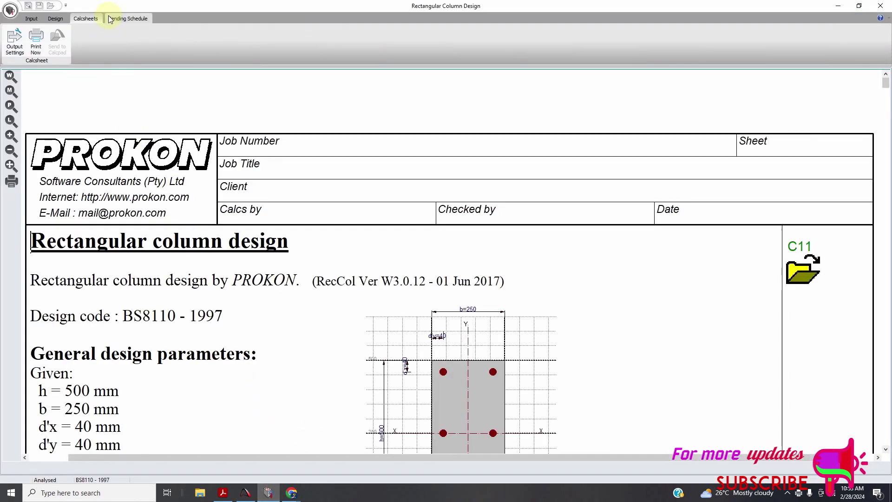
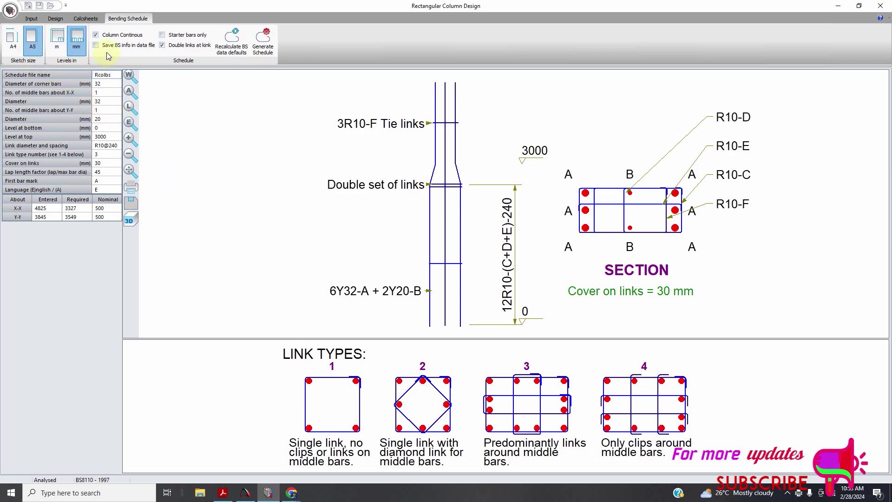
pyautogui.click(164, 36)
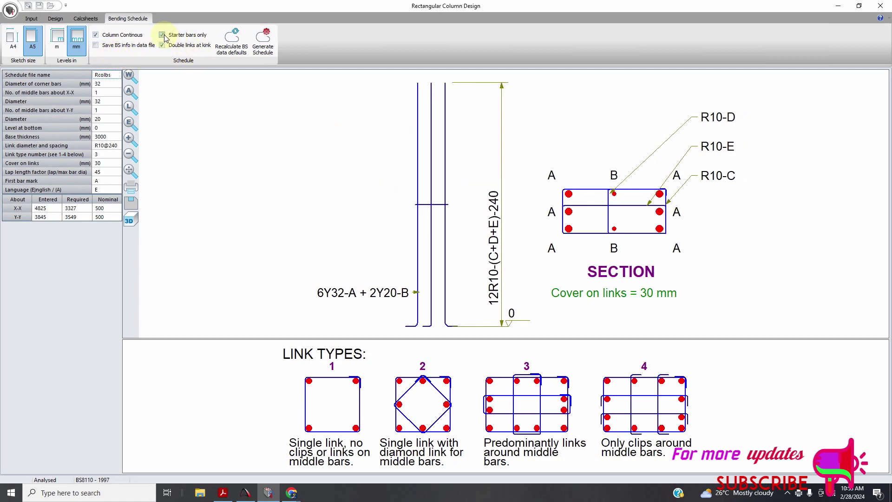
pyautogui.click(163, 36)
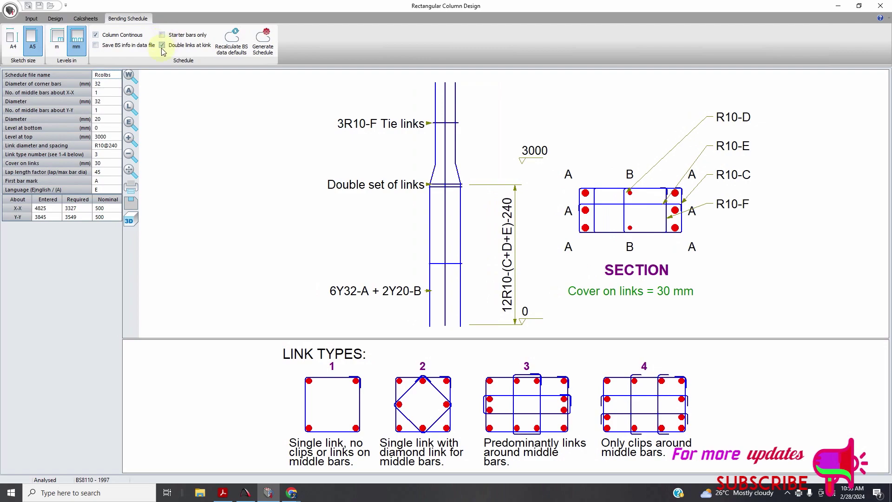
pyautogui.click(96, 46)
# Set the diameter of the middle bars about X-X and of the corner bars to 20 mm.
pyautogui.click(118, 102)
pyautogui.click(118, 102)
pyautogui.click(116, 119)
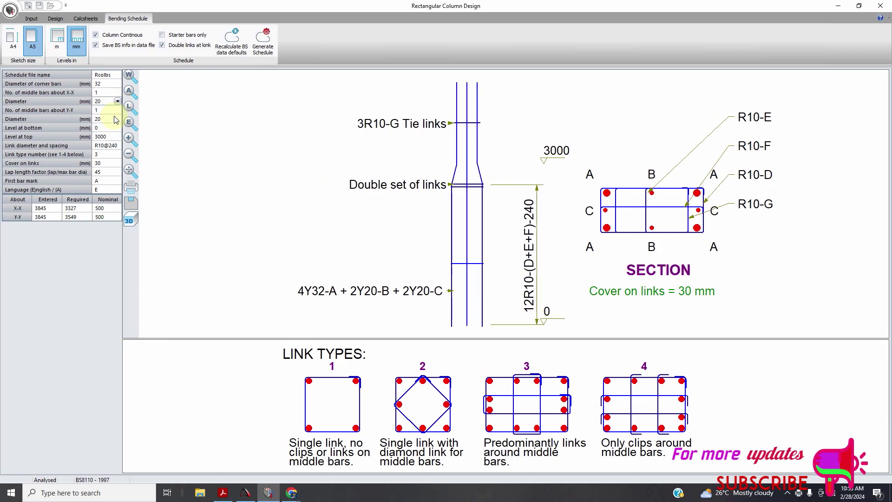
pyautogui.click(118, 84)
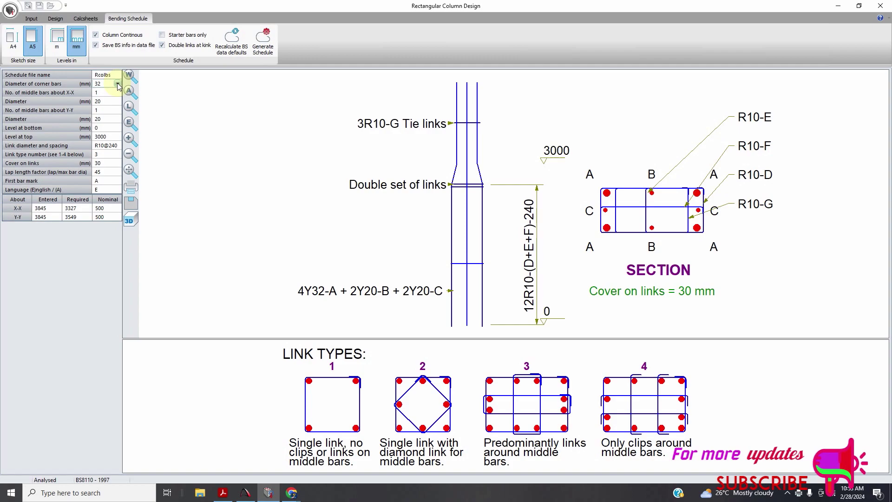
pyautogui.click(118, 85)
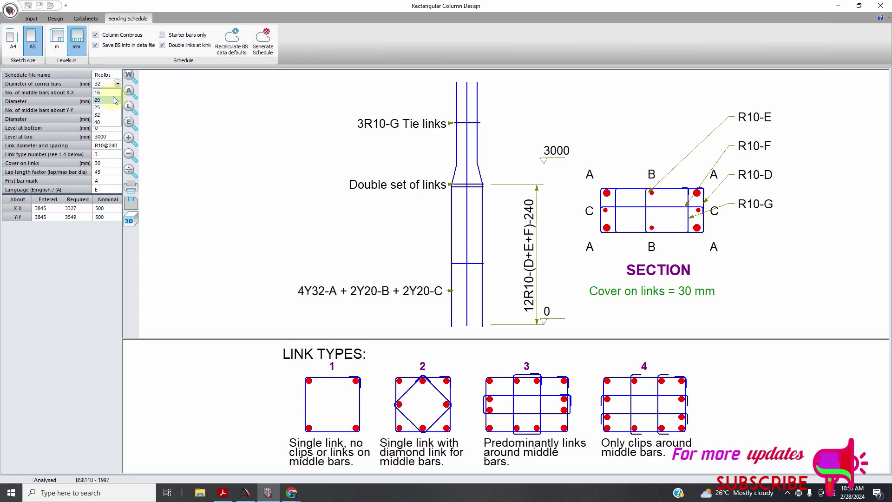
pyautogui.click(115, 100)
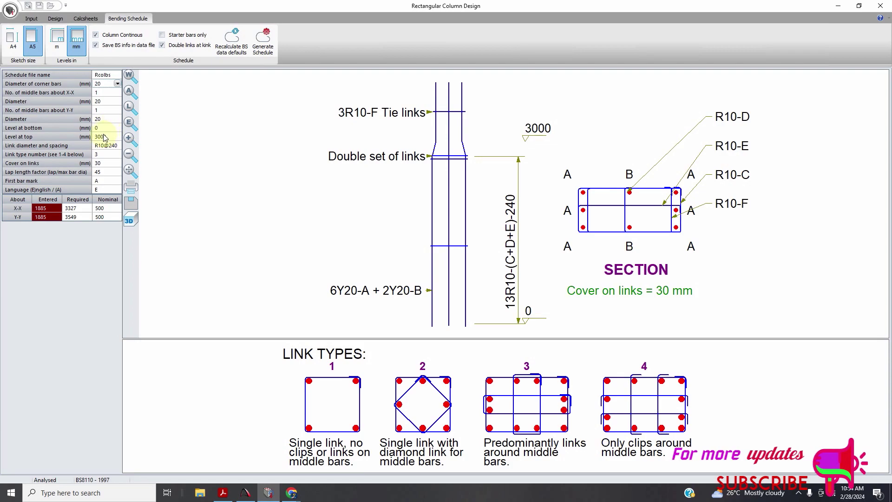
# Try 2 middle bars about X-X in the bending schedule and set the number back to 1.
pyautogui.click(106, 98)
pyautogui.click(106, 93)
pyautogui.write('2')
pyautogui.click(105, 108)
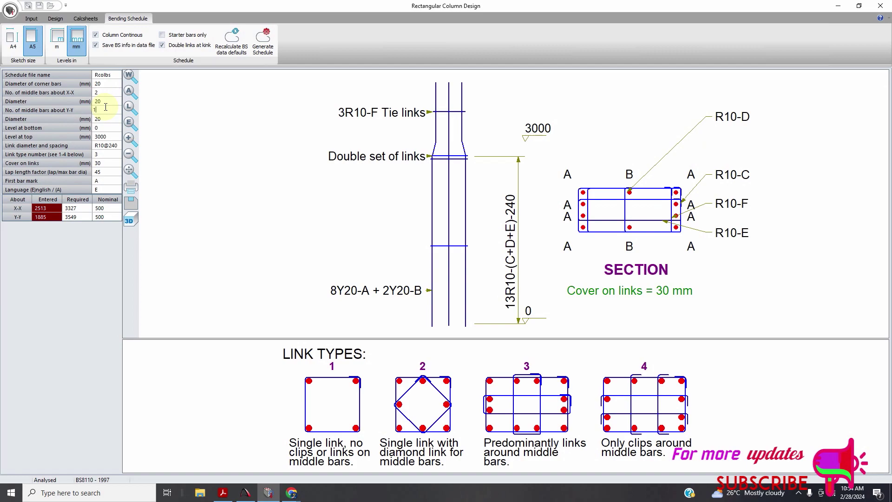
pyautogui.click(106, 94)
pyautogui.press('BackSpace')
pyautogui.write('1')
# Set the number of middle bars about Y-Y to 2.
pyautogui.click(106, 108)
pyautogui.write('2')
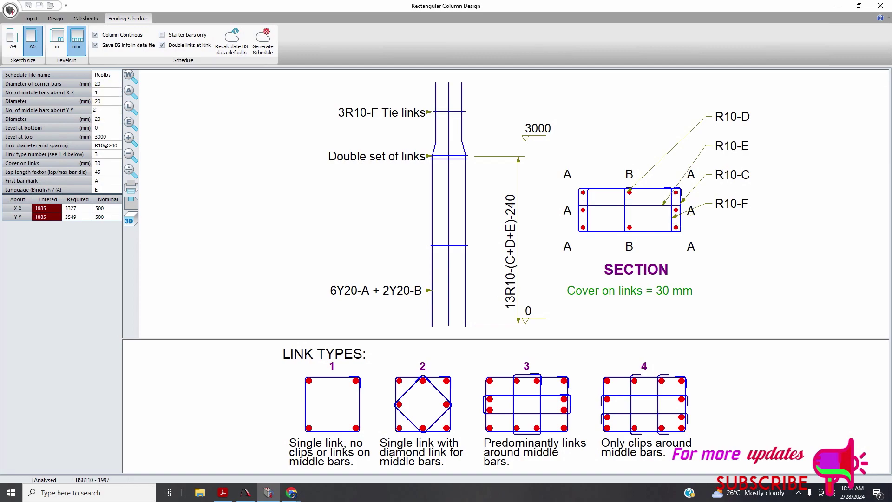
pyautogui.click(107, 120)
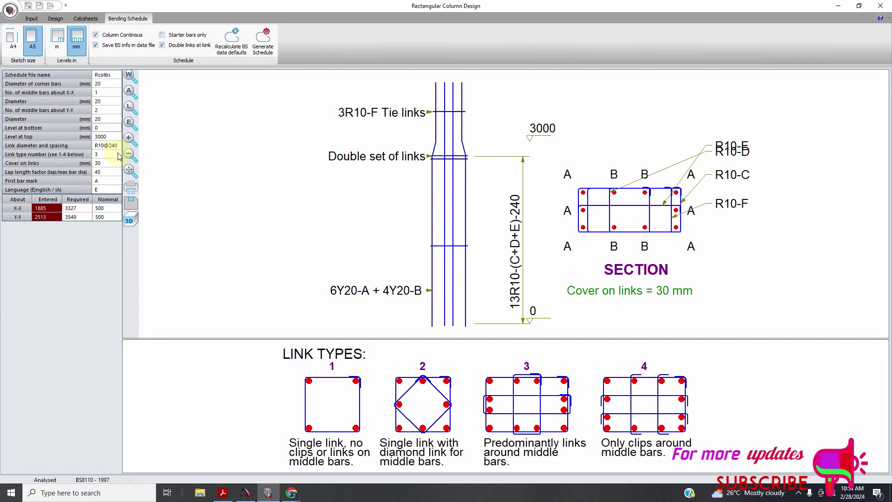
# Change the link bars in the bending schedule to R8.
pyautogui.click(120, 146)
pyautogui.press('BackSpace')
pyautogui.press('BackSpace')
pyautogui.write('8')
pyautogui.press('Return')
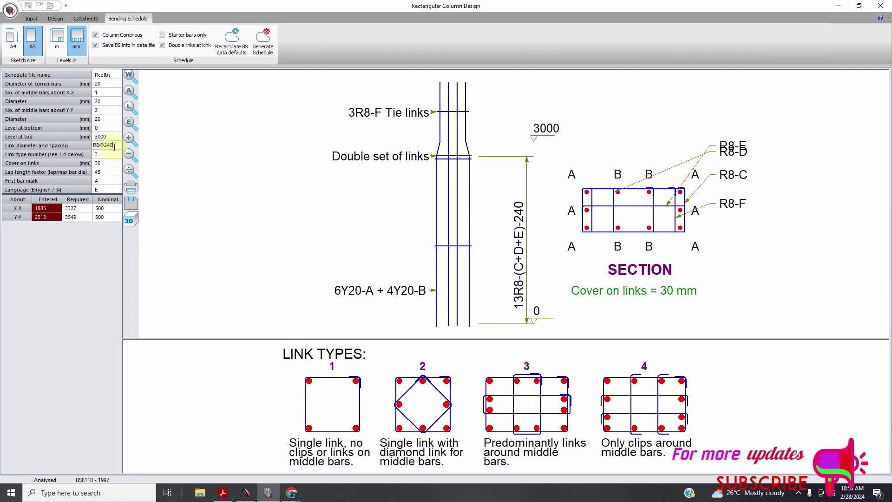
# Set the spacing of the R8 links to 175 mm.
pyautogui.press('BackSpace')
pyautogui.press('BackSpace')
pyautogui.press('BackSpace')
pyautogui.write('1')
pyautogui.write('7')
pyautogui.write('0')
pyautogui.press('BackSpace')
pyautogui.write('5')
pyautogui.click(108, 157)
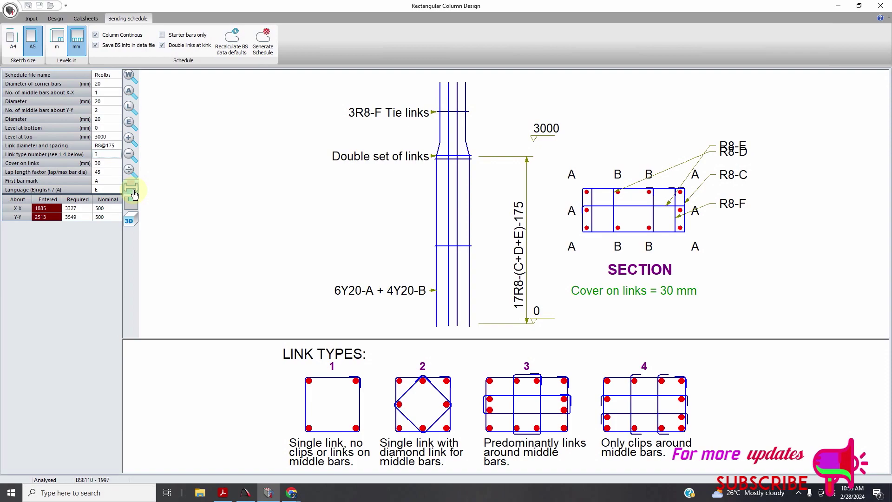
# Set the cover on links to 40 mm.
pyautogui.click(106, 163)
pyautogui.write('40')
pyautogui.press('Return')
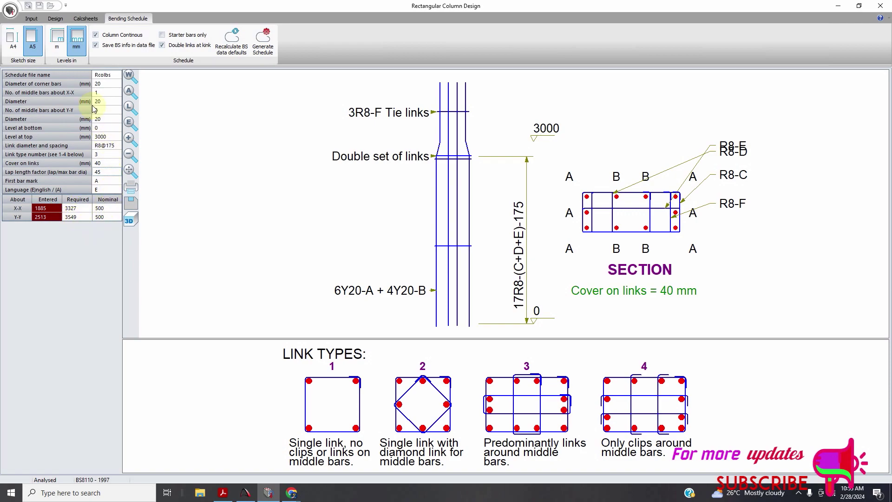
# Set the diameter of the corner bars to 25 mm.
pyautogui.click(113, 76)
pyautogui.click(113, 75)
pyautogui.click(110, 86)
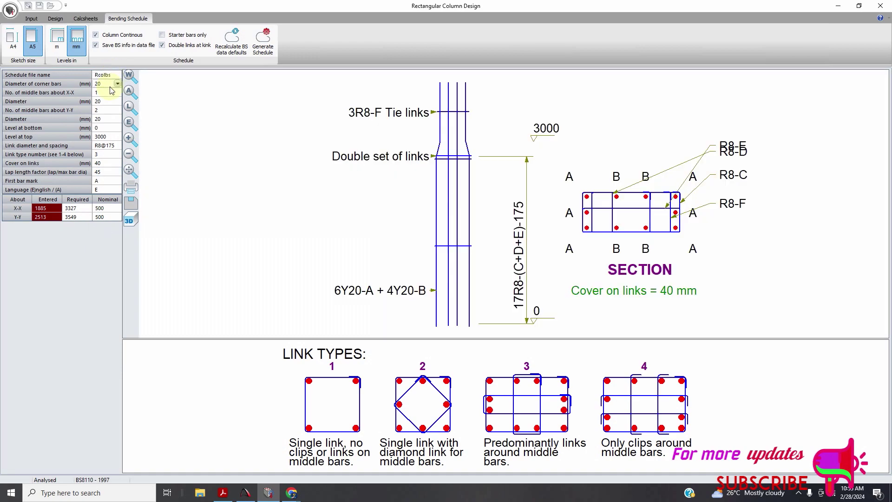
pyautogui.click(116, 86)
pyautogui.click(116, 103)
# Set the diameter of the middle bars about both X-X and Y-Y to 25 mm.
pyautogui.click(112, 103)
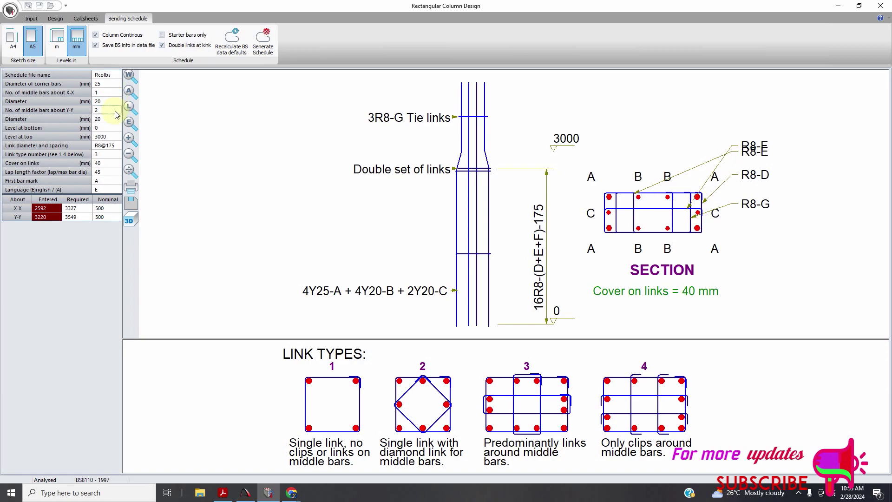
pyautogui.click(117, 102)
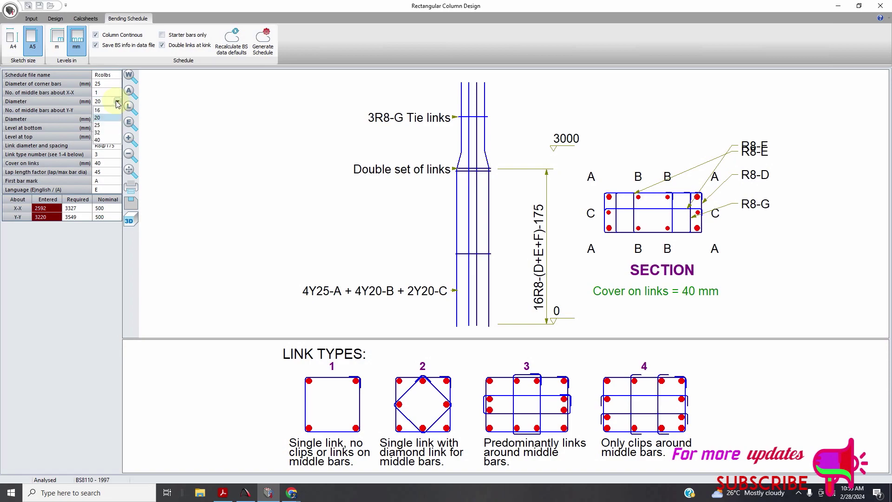
pyautogui.click(109, 124)
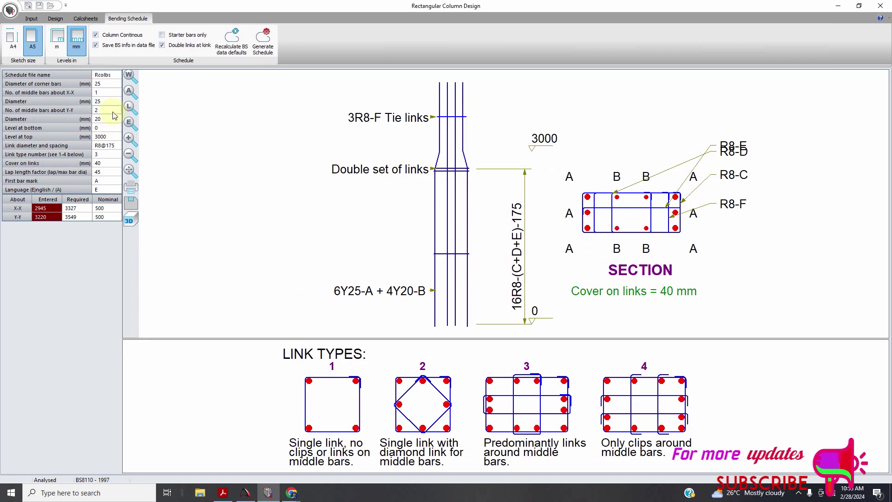
pyautogui.click(118, 119)
pyautogui.click(110, 143)
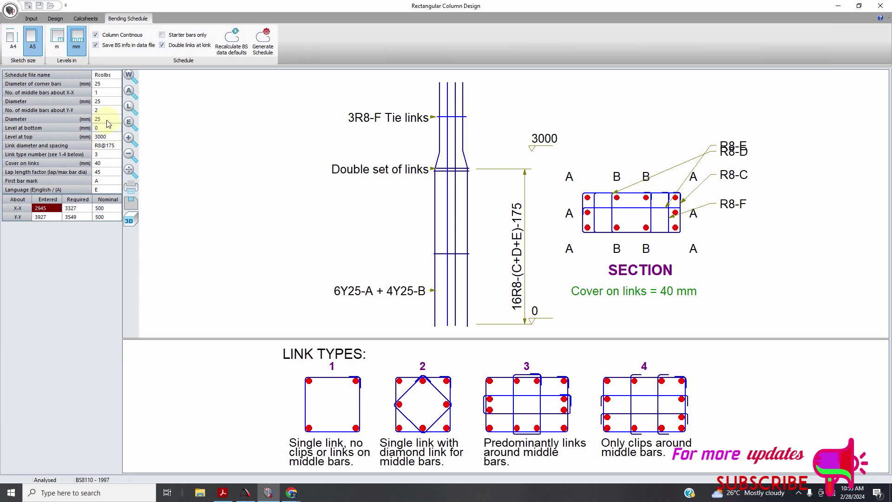
pyautogui.click(107, 120)
pyautogui.click(108, 121)
pyautogui.click(108, 136)
pyautogui.click(112, 155)
# Set the column's concrete strength fcu to 25 MPa, view the X-X design chart and regenerate the calculation sheet.
pyautogui.click(31, 19)
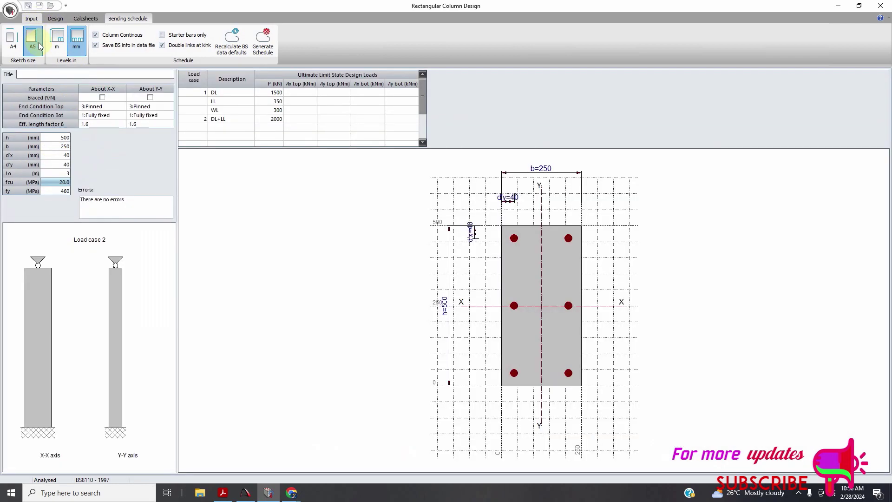
pyautogui.click(68, 183)
pyautogui.click(68, 183)
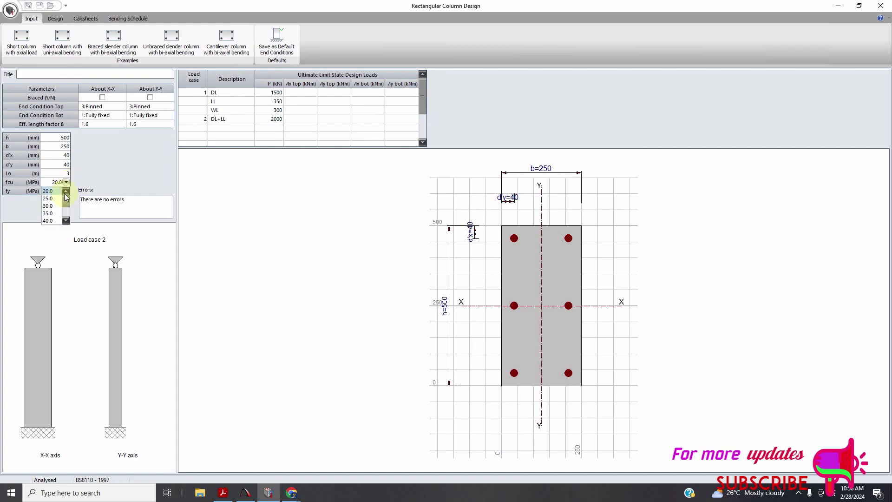
pyautogui.click(51, 198)
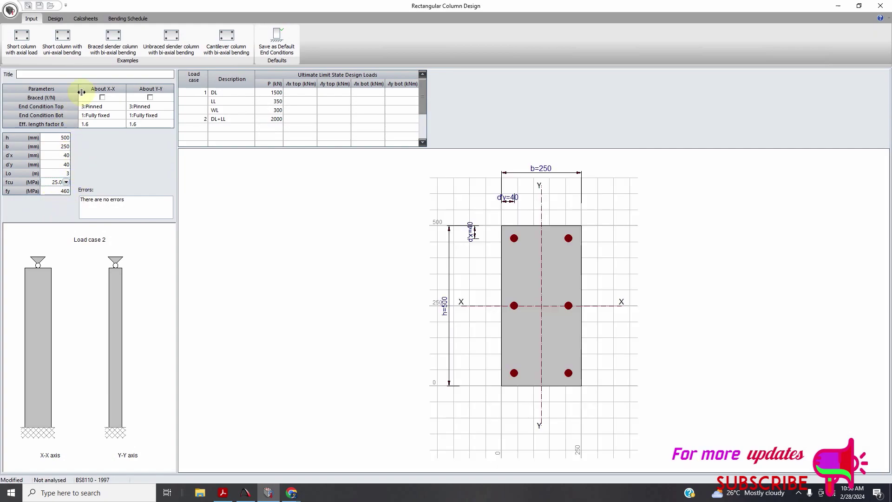
pyautogui.click(53, 21)
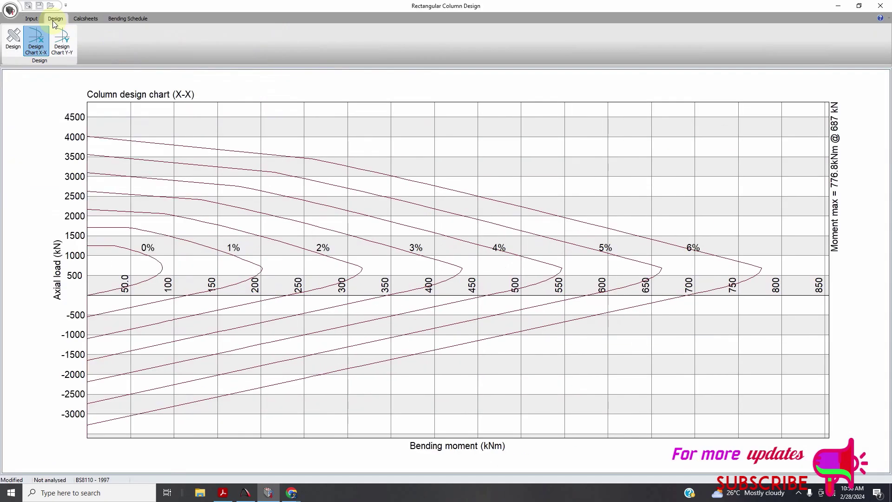
pyautogui.click(86, 21)
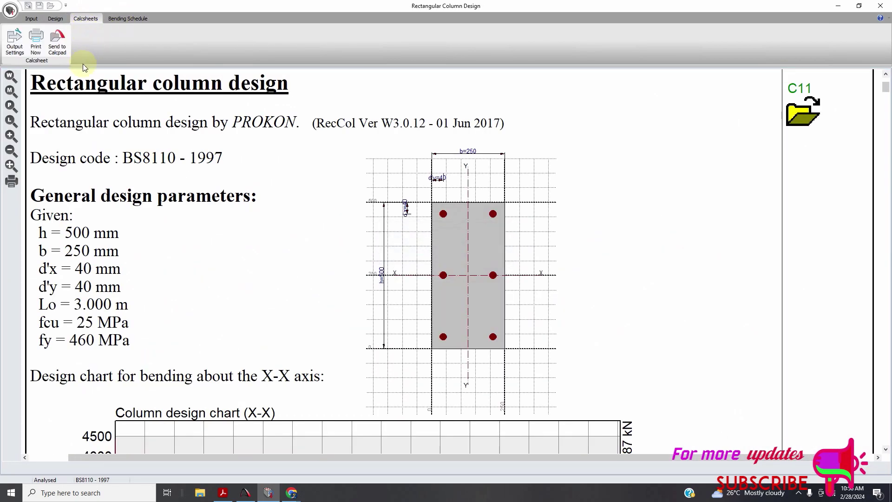
# Set the diameter of the middle bars about both Y-Y and X-X to 20 mm in the bending schedule.
pyautogui.scroll(3, 196, 158)
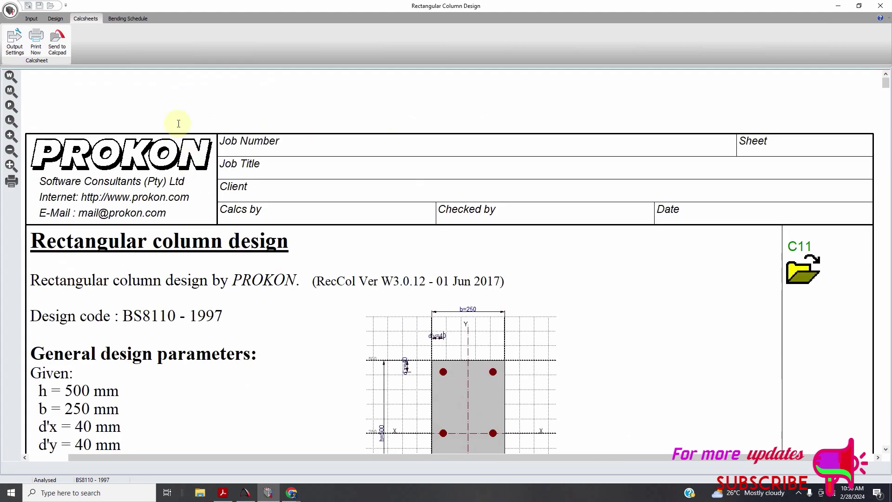
pyautogui.click(119, 18)
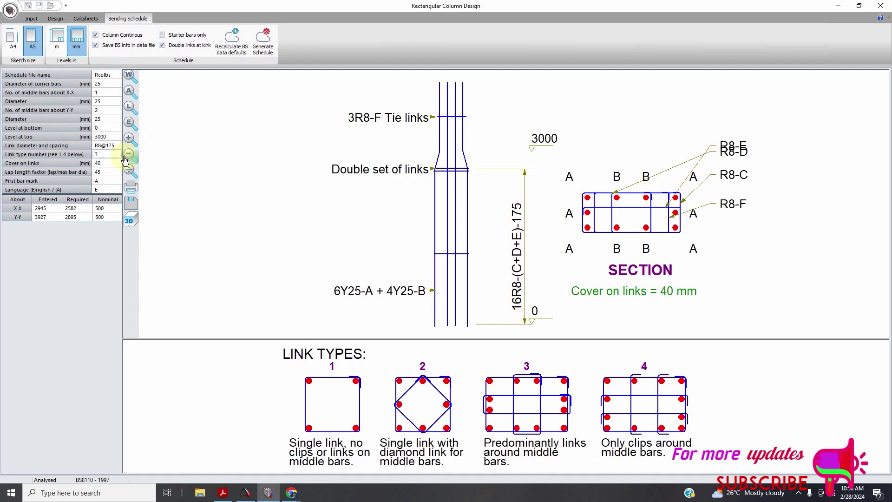
pyautogui.click(118, 119)
pyautogui.click(118, 119)
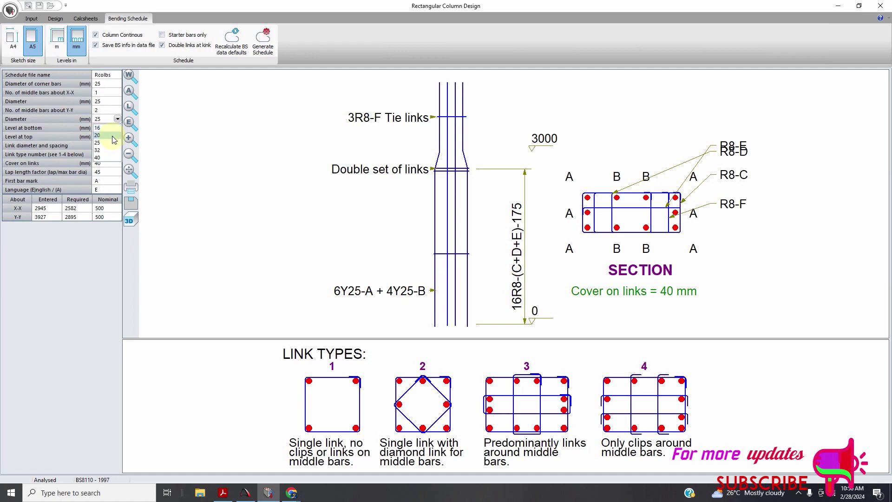
pyautogui.click(114, 135)
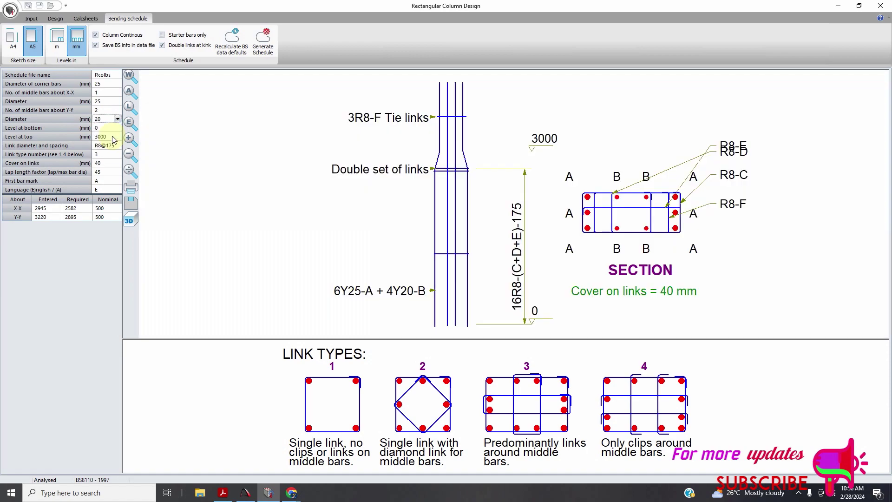
pyautogui.click(115, 102)
pyautogui.click(116, 101)
pyautogui.click(113, 123)
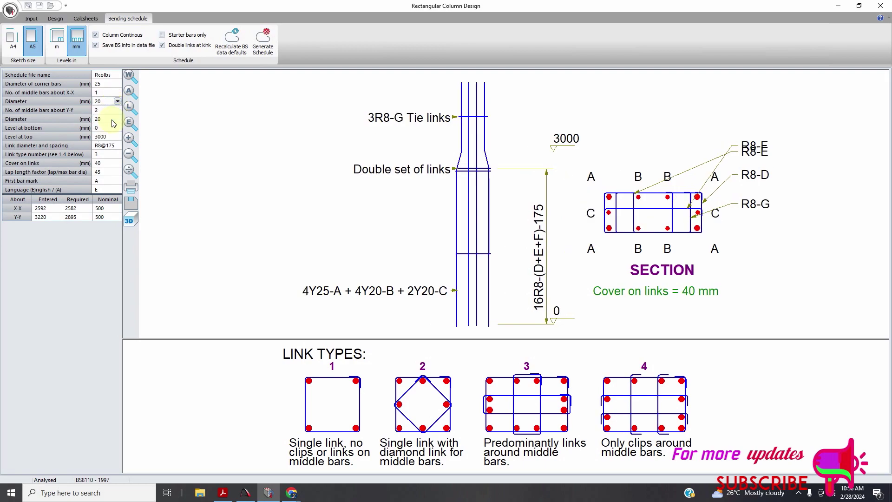
# Try a 20 mm diameter for the corner bars and return it to 25 mm.
pyautogui.click(117, 85)
pyautogui.click(117, 83)
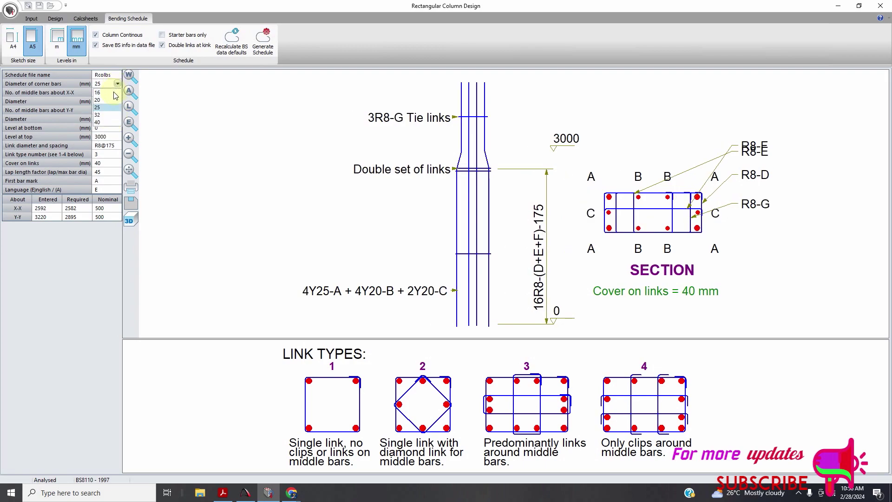
pyautogui.click(112, 100)
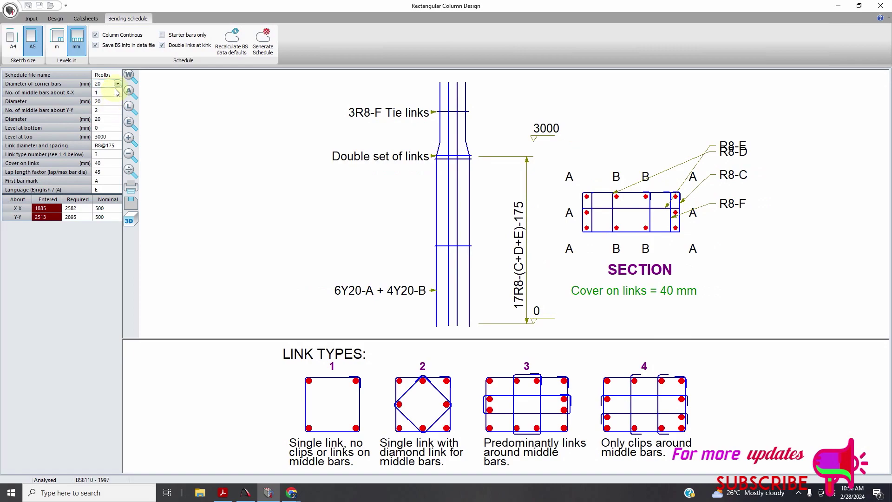
pyautogui.click(118, 86)
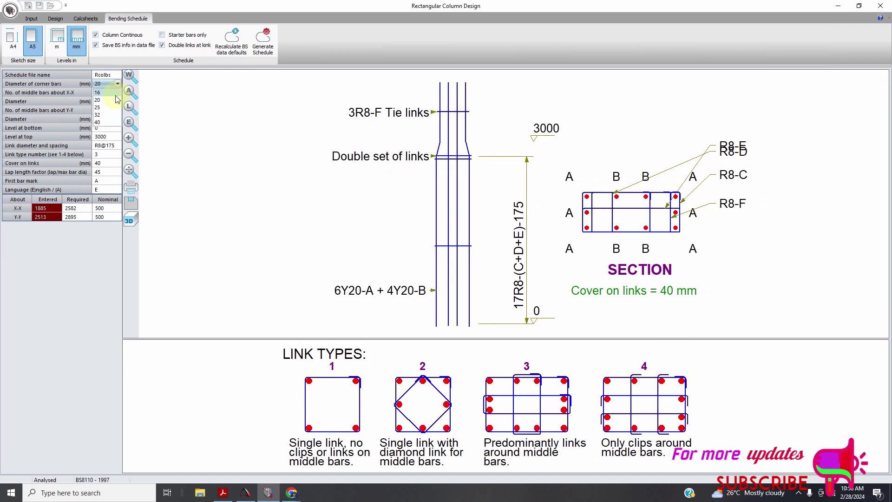
pyautogui.click(114, 107)
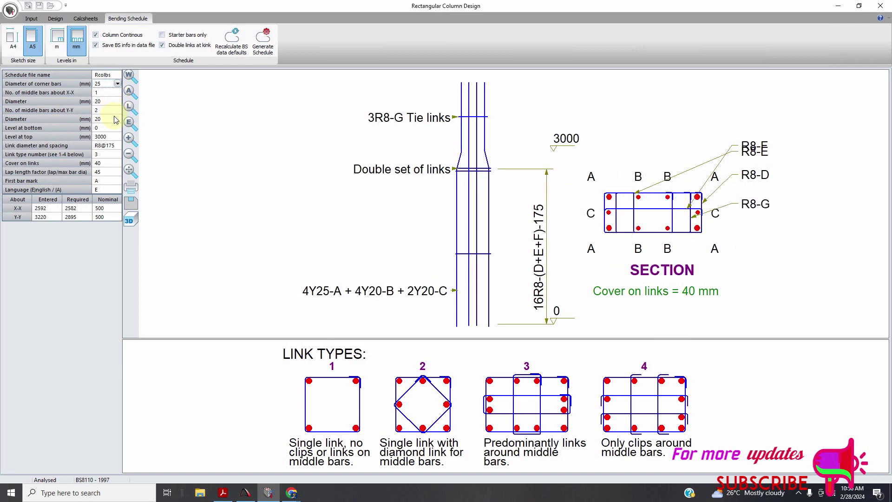
# Try a 16 mm diameter for the middle bars about Y-Y and return it to 20 mm.
pyautogui.click(116, 119)
pyautogui.click(118, 120)
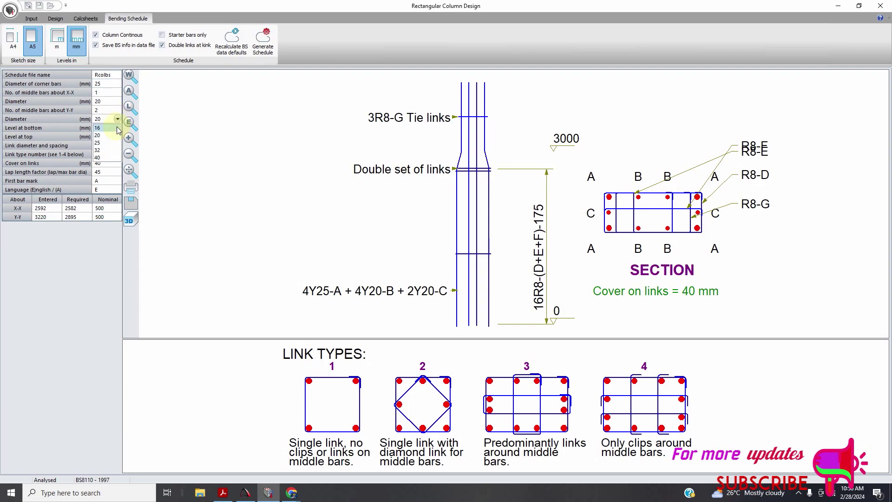
pyautogui.click(116, 127)
pyautogui.click(117, 119)
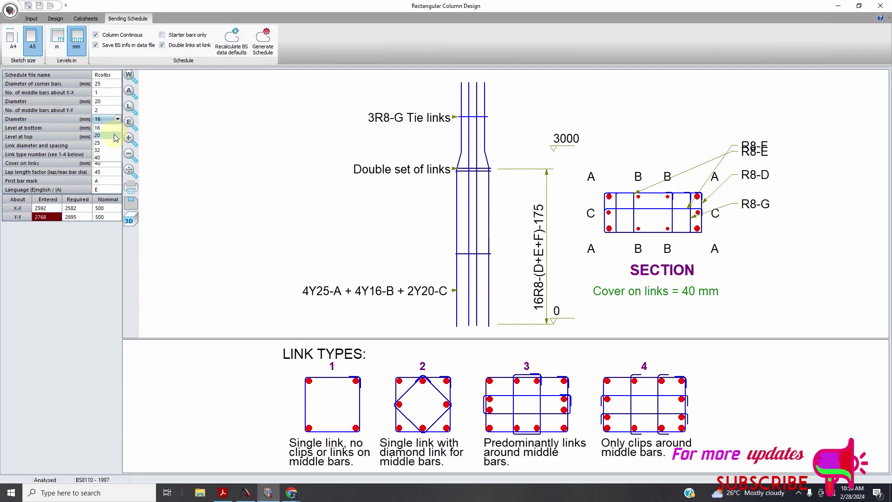
pyautogui.click(115, 135)
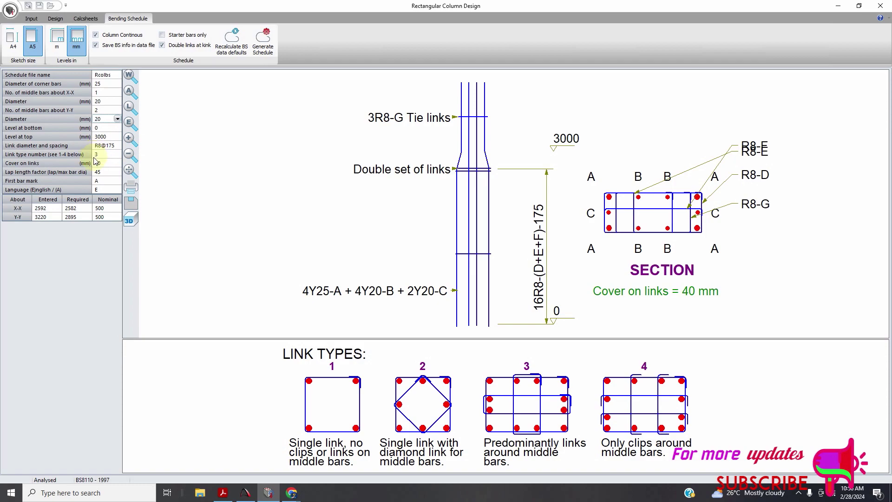
# Set the link diameter and spacing to R8@400.
pyautogui.click(115, 166)
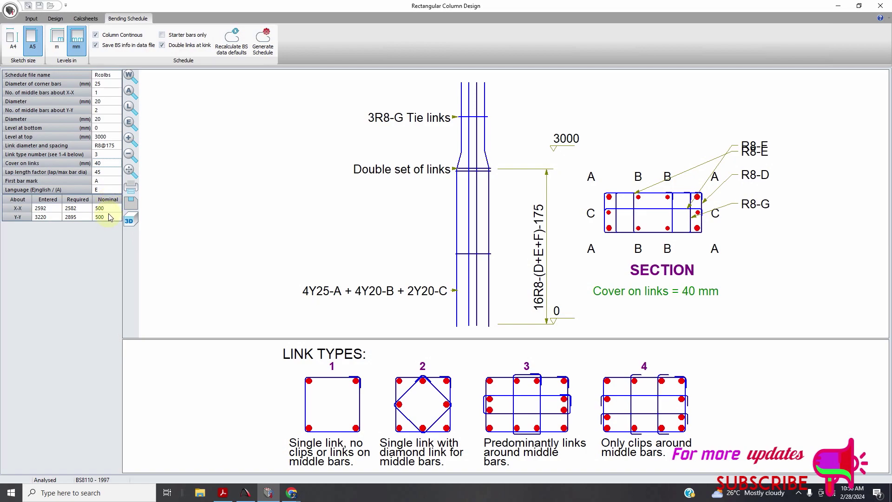
pyautogui.click(116, 146)
pyautogui.write('400')
pyautogui.press('Return')
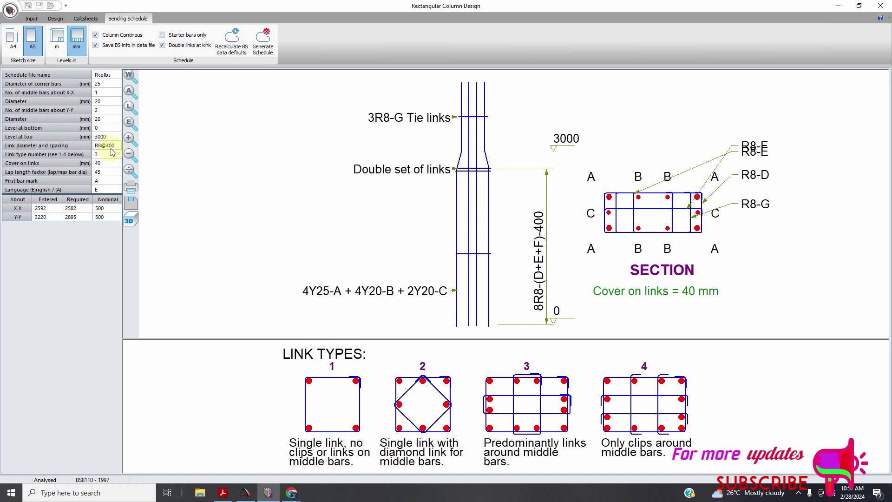
# Recalculate the bending schedule data defaults for the column.
pyautogui.click(110, 163)
pyautogui.press('Return')
pyautogui.click(105, 144)
pyautogui.click(231, 45)
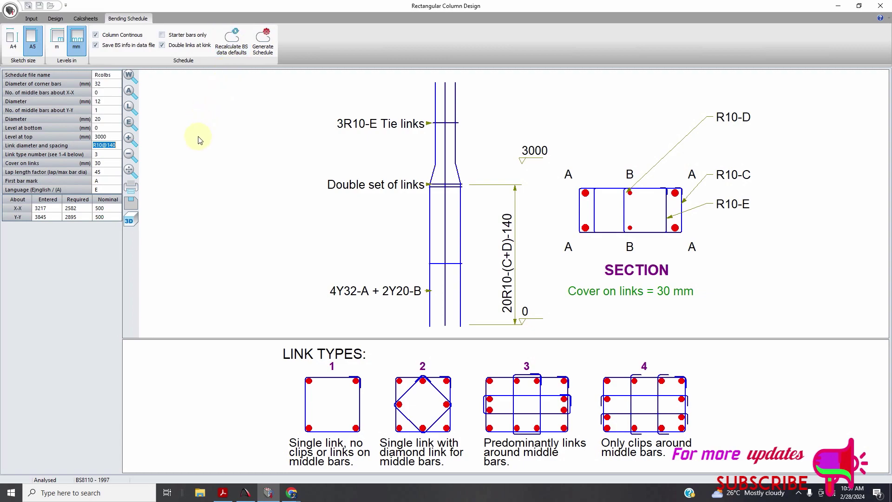
# Save the bending schedule drawing to the Desktop as a 2D DXF file named COLUM.
pyautogui.click(129, 170)
pyautogui.click(317, 214)
pyautogui.click(317, 214)
pyautogui.rightClick(334, 205)
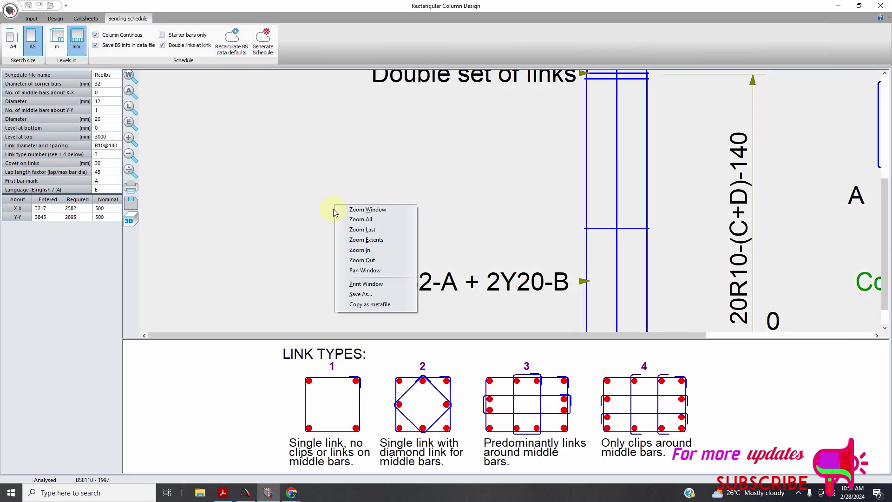
pyautogui.click(354, 294)
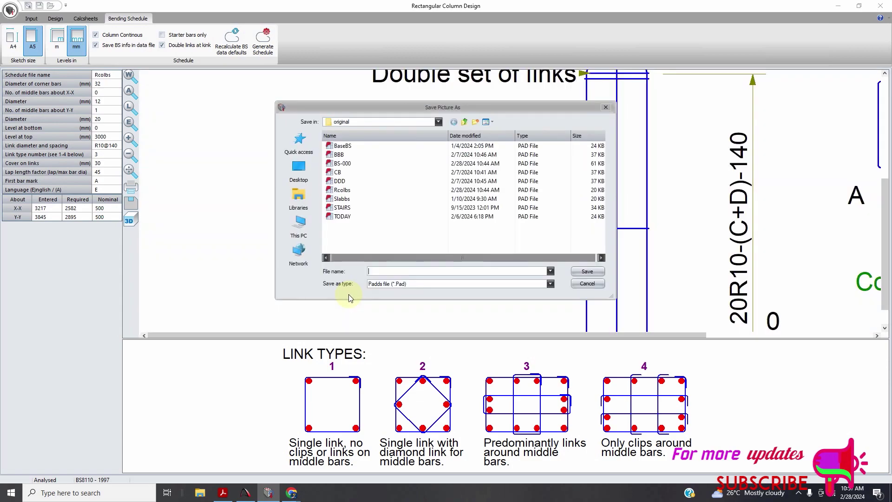
pyautogui.click(388, 284)
pyautogui.click(393, 301)
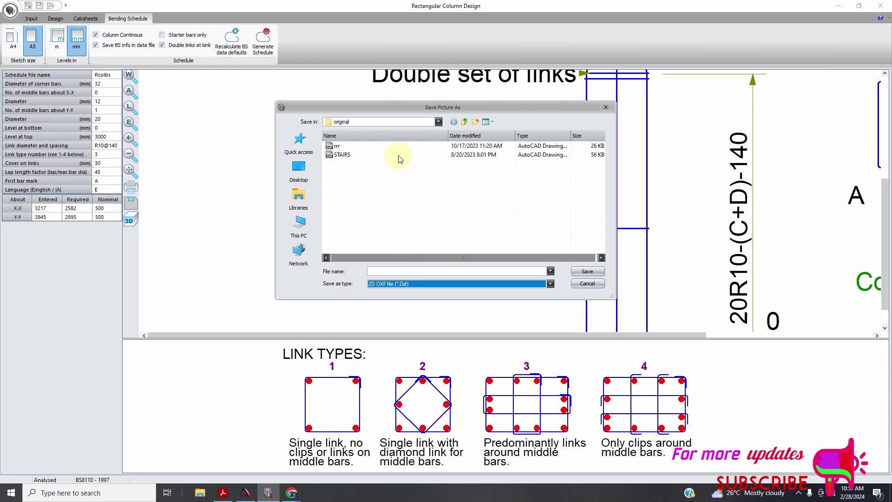
pyautogui.click(297, 172)
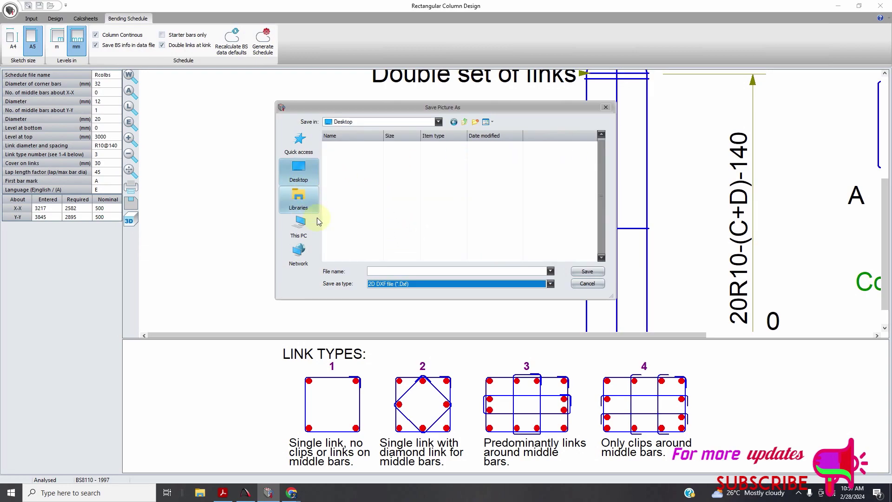
pyautogui.click(389, 270)
pyautogui.write('COLUM')
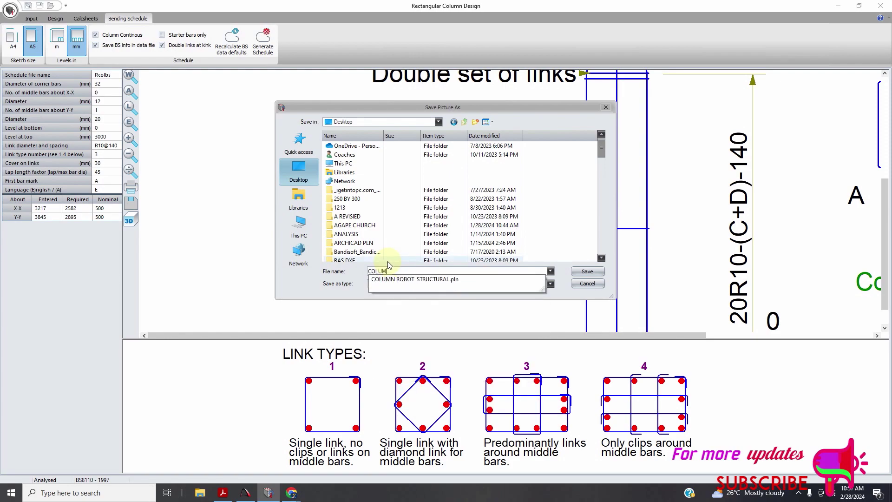
pyautogui.click(586, 272)
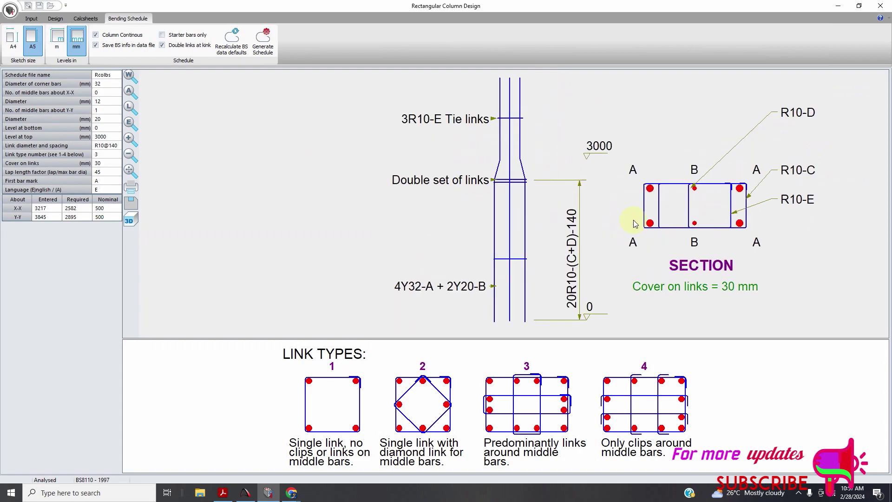
# Set the column's section depth h to 250 mm and mark the column as braced about both X-X and Y-Y.
pyautogui.click(56, 19)
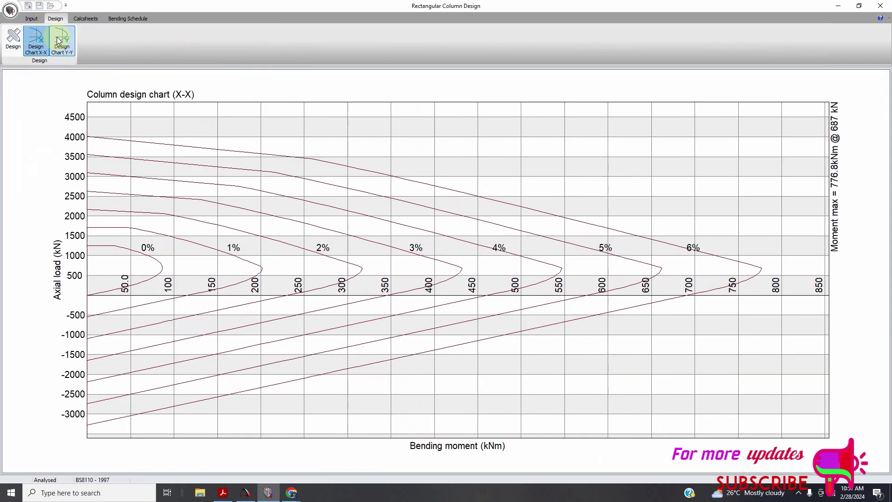
pyautogui.click(32, 18)
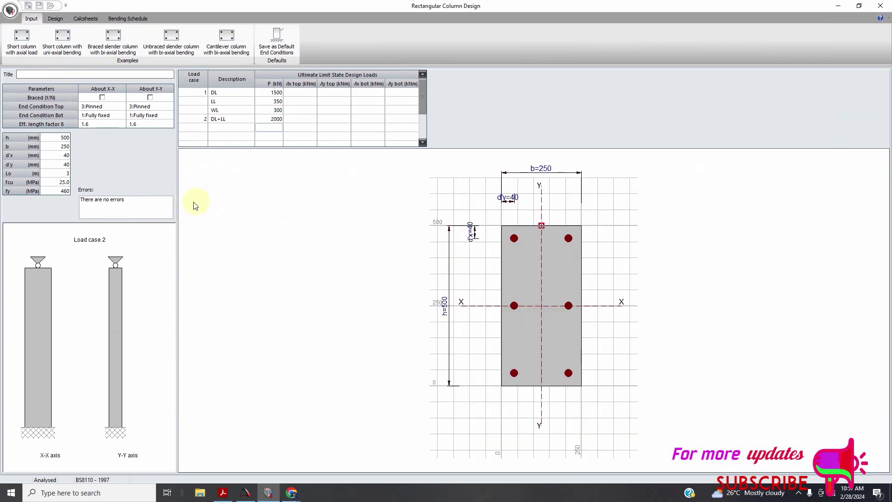
pyautogui.click(55, 137)
pyautogui.doubleClick(55, 137)
pyautogui.write('250')
pyautogui.press('Return')
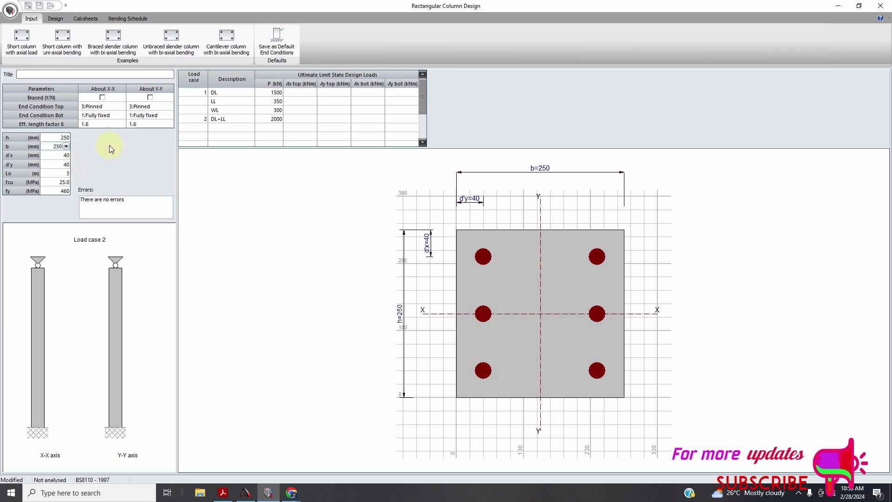
pyautogui.click(102, 97)
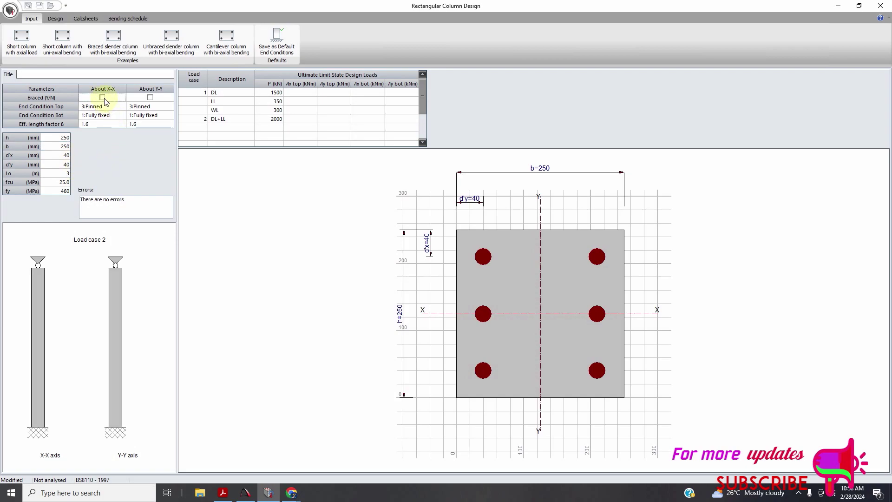
pyautogui.click(151, 98)
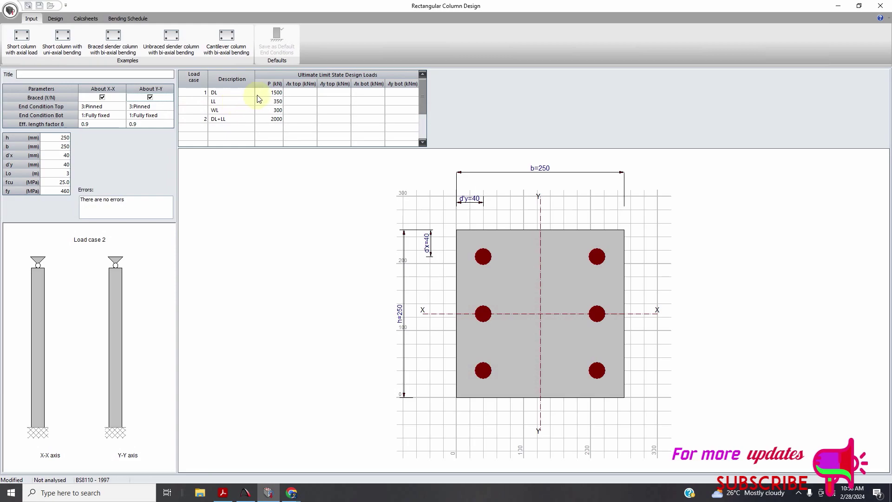
# Clear the WL axial load and its description from load case 1.
pyautogui.click(273, 110)
pyautogui.press('Delete')
pyautogui.click(236, 113)
pyautogui.press('Delete')
pyautogui.click(240, 120)
# Set the axial load P in load case 1 to 200 kN for LL and 554 kN for DL.
pyautogui.click(273, 103)
pyautogui.click(273, 103)
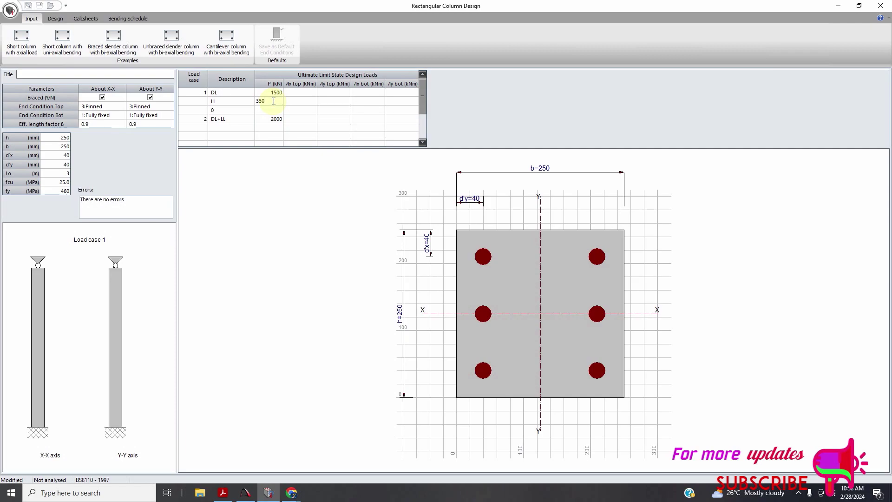
pyautogui.doubleClick(274, 101)
pyautogui.write('200')
pyautogui.click(274, 95)
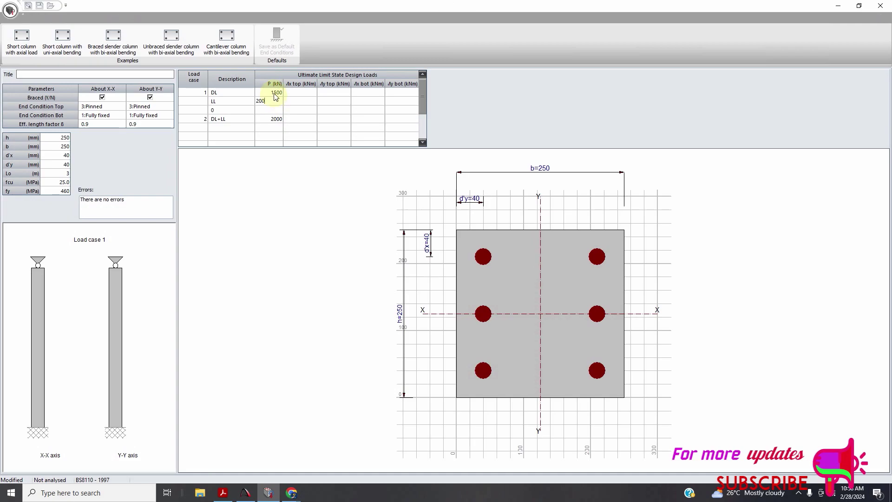
pyautogui.doubleClick(275, 93)
pyautogui.write('554')
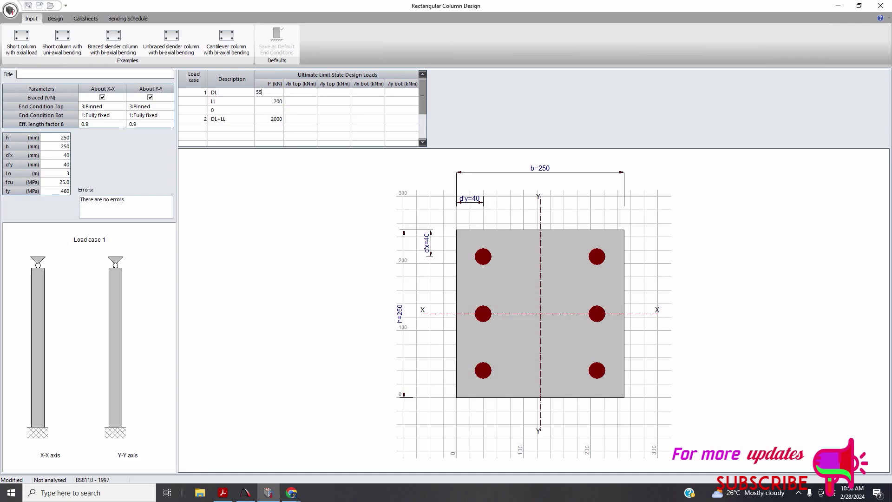
# Remove the load case number from the DL+LL row and change that row's axial load P.
pyautogui.click(275, 119)
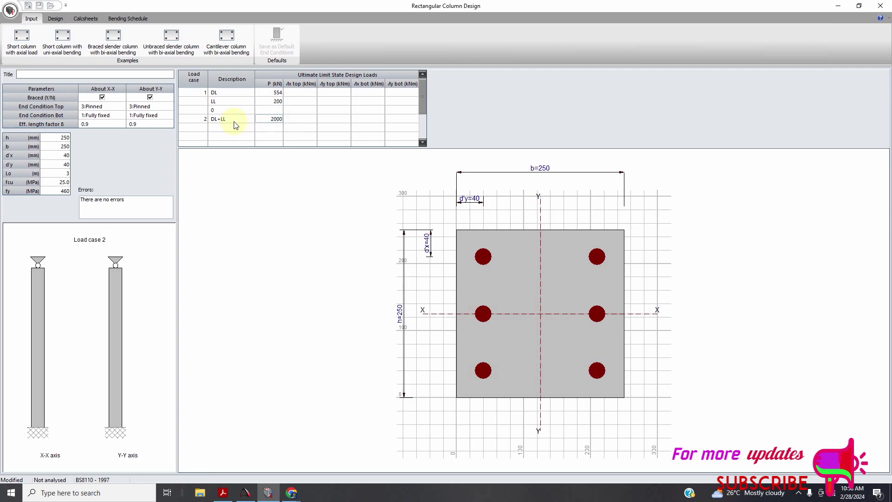
pyautogui.click(208, 123)
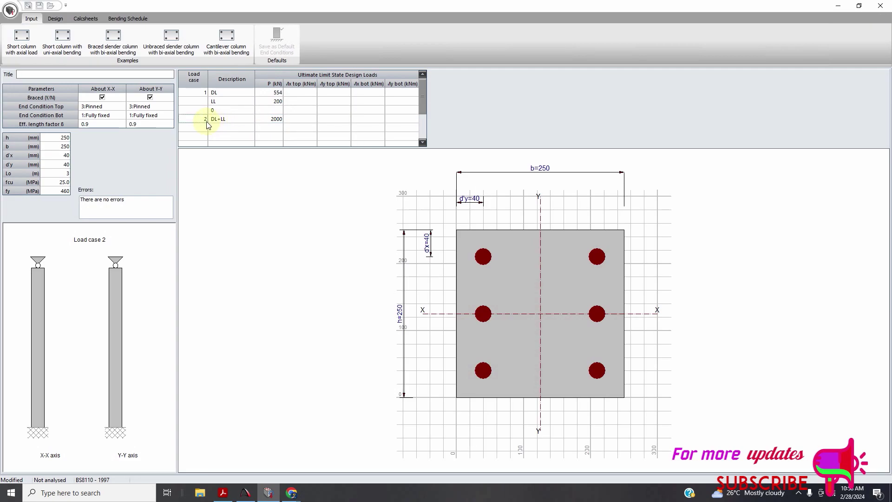
pyautogui.press('Delete')
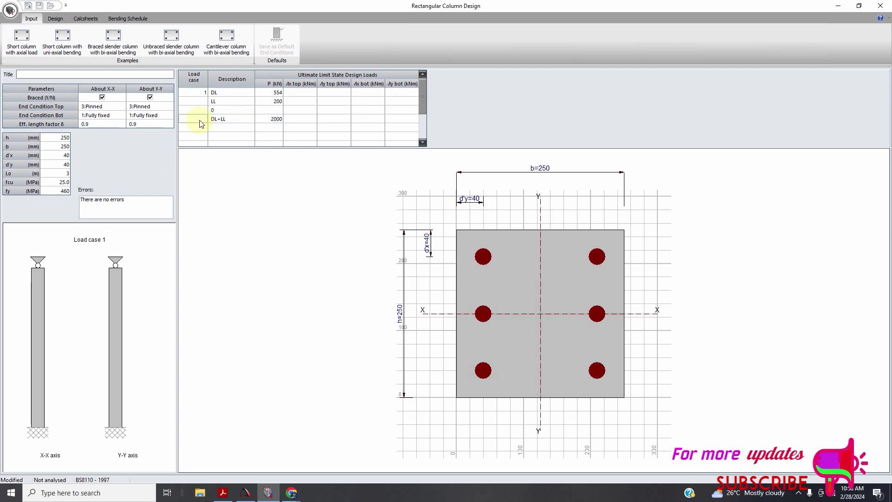
pyautogui.click(267, 118)
pyautogui.write('11')
pyautogui.click(275, 129)
# View the X-X design chart, regenerate the calculation sheet and open the bending schedule for the revised column.
pyautogui.click(55, 19)
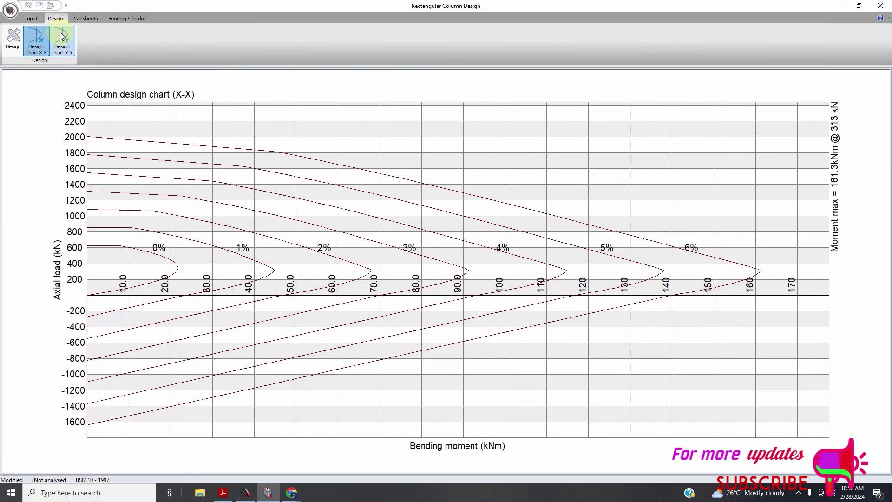
pyautogui.click(93, 21)
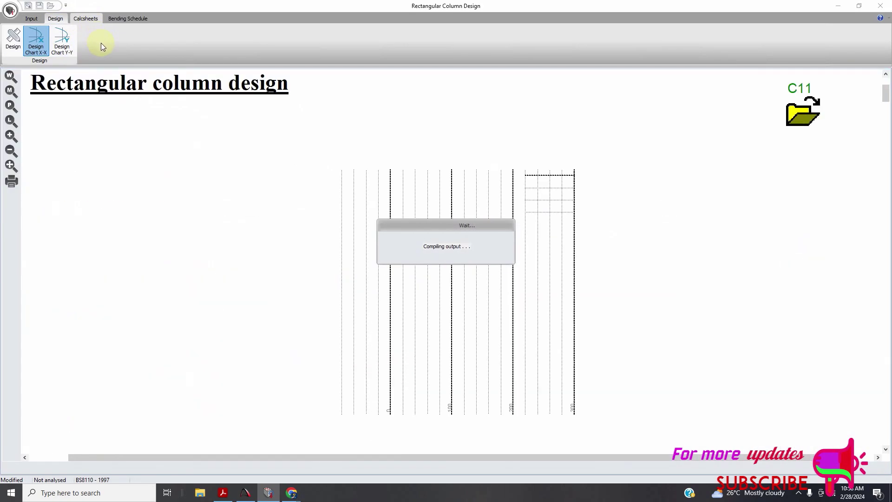
pyautogui.click(132, 20)
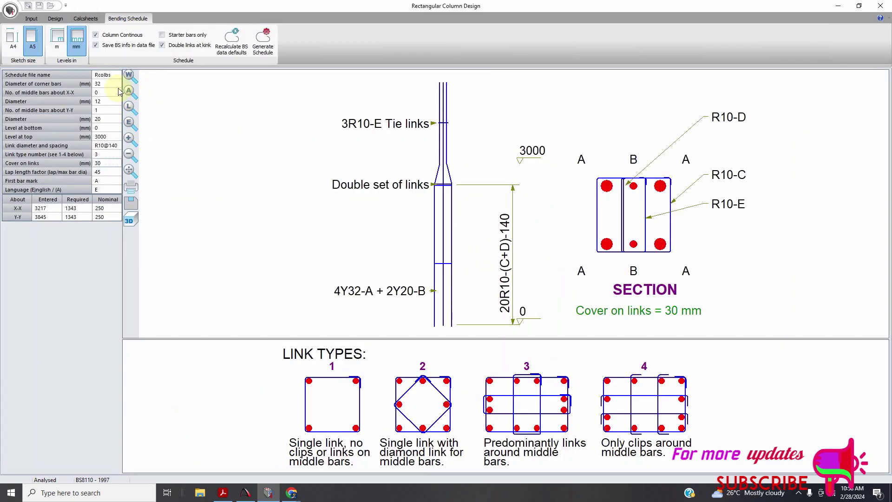
# Set the diameter of the corner bars and of the middle bars about Y-Y to 16 mm.
pyautogui.click(119, 87)
pyautogui.click(118, 84)
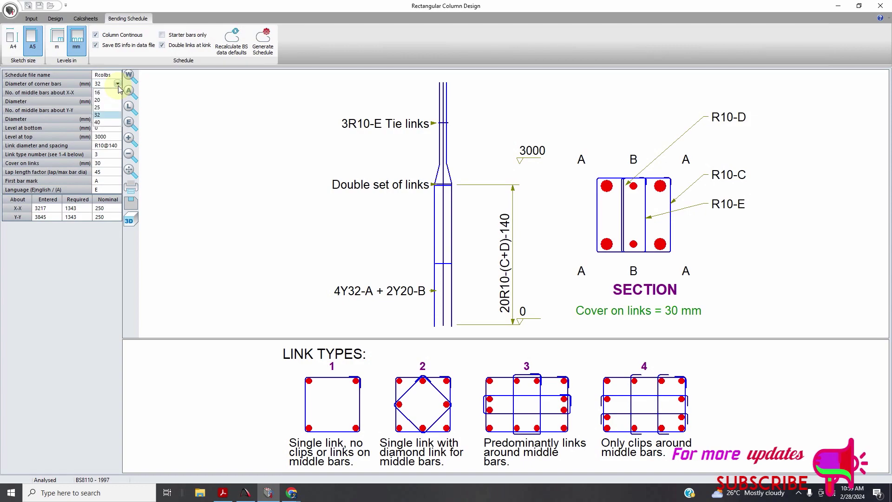
pyautogui.click(112, 117)
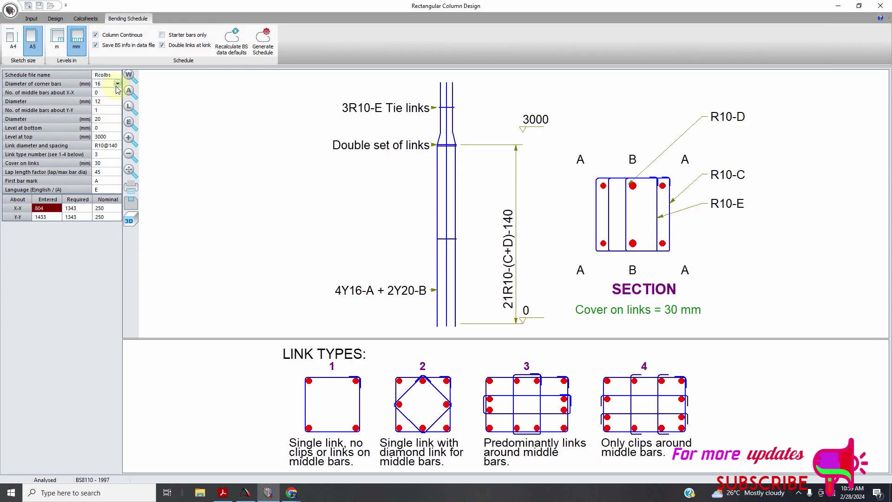
pyautogui.press('Up')
pyautogui.click(116, 120)
pyautogui.click(119, 120)
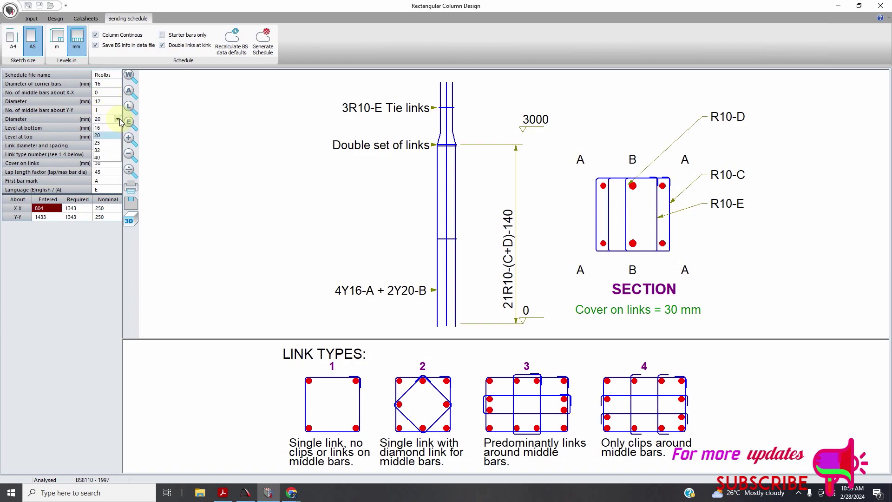
pyautogui.click(103, 127)
# Set the diameter of the middle bars about X-X to 16 mm.
pyautogui.click(116, 104)
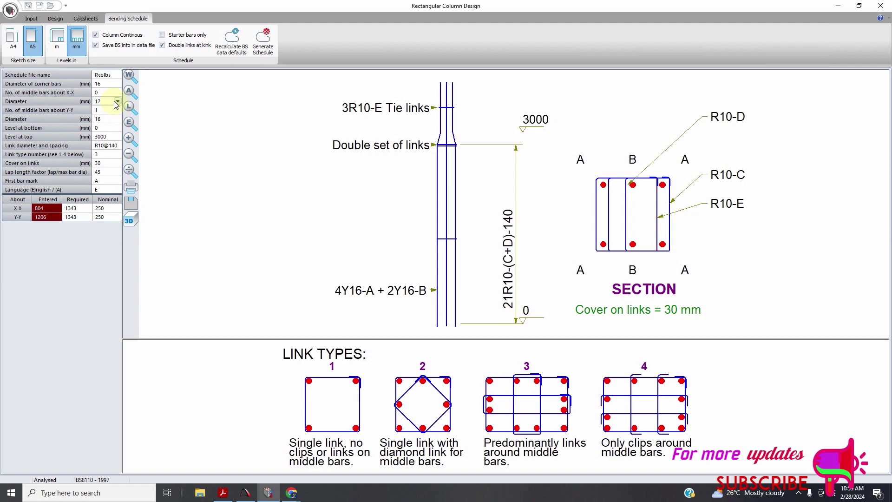
pyautogui.click(116, 104)
pyautogui.click(114, 116)
pyautogui.click(106, 113)
pyautogui.click(103, 127)
pyautogui.write('1')
pyautogui.press('Return')
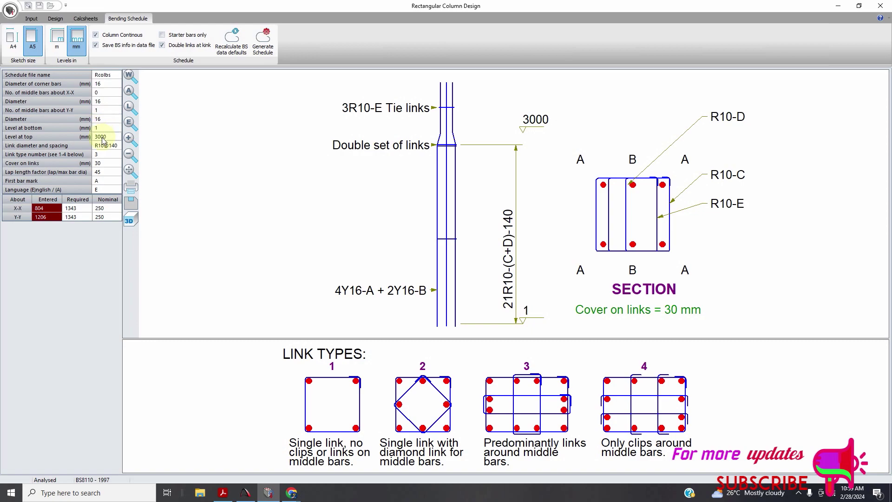
pyautogui.click(107, 127)
pyautogui.write('0')
pyautogui.press('Return')
# Set the number of middle bars about X-X to 1.
pyautogui.click(110, 92)
pyautogui.write('1')
pyautogui.press('Return')
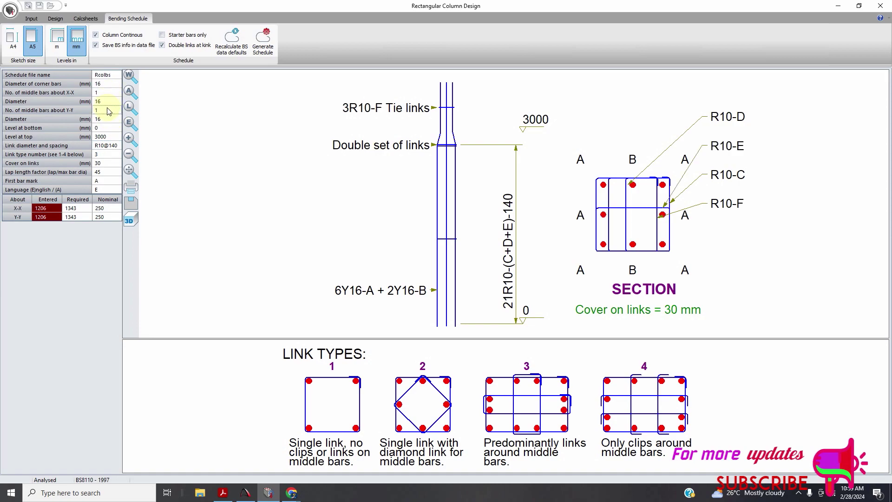
# Set the column's h dimension to 300 mm and rerun the design, returning to the bending schedule.
pyautogui.click(32, 18)
pyautogui.click(65, 138)
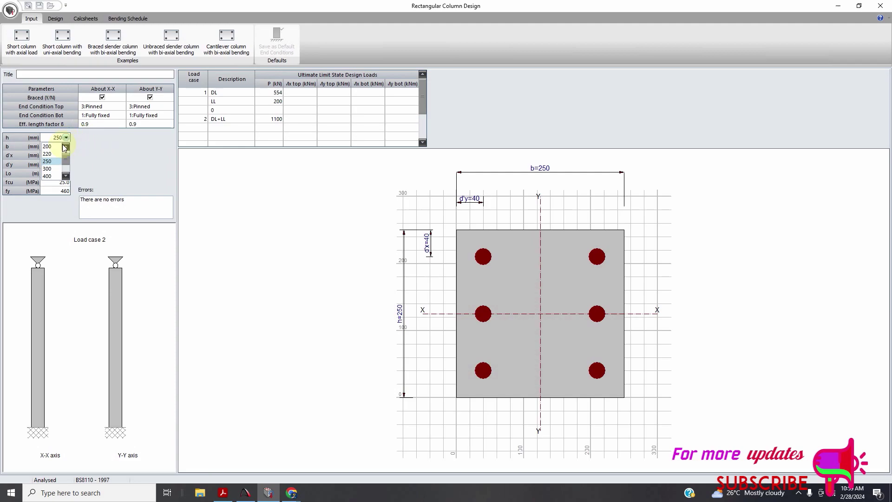
pyautogui.click(57, 168)
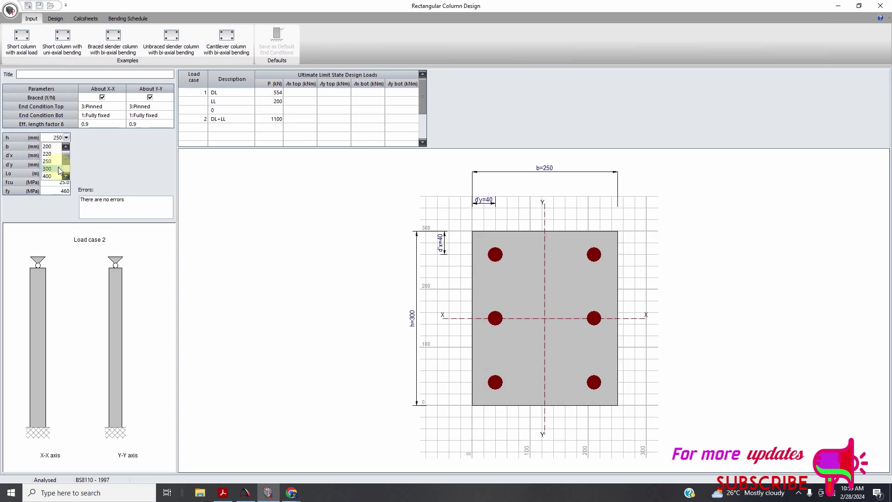
pyautogui.click(54, 18)
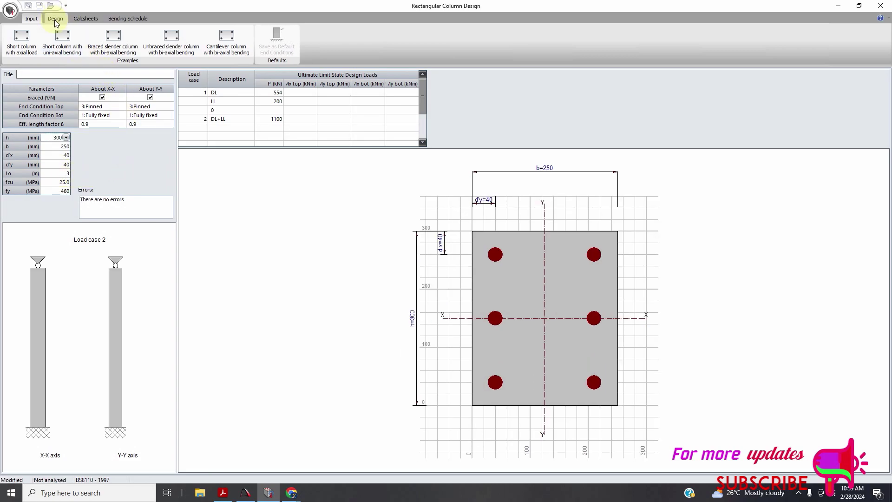
pyautogui.click(122, 21)
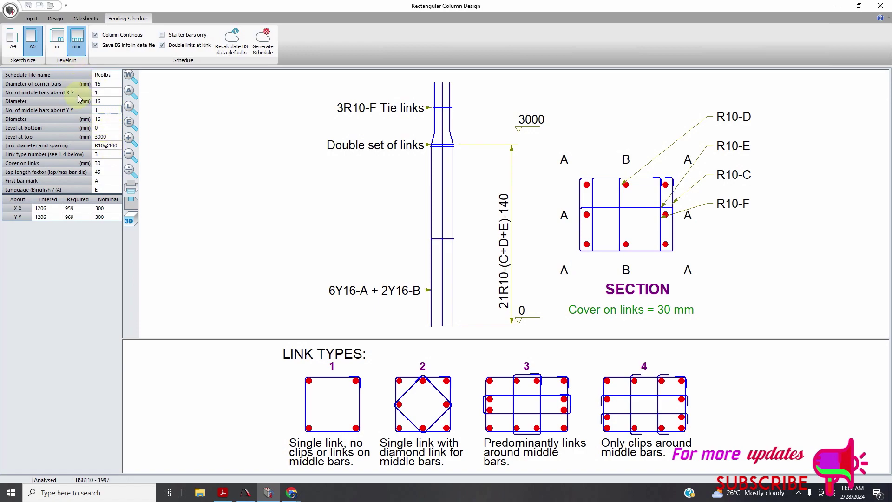
# Compile the calculation sheet for the 300 x 250 mm column and read through its charts, section dimensions and assumptions.
pyautogui.click(86, 18)
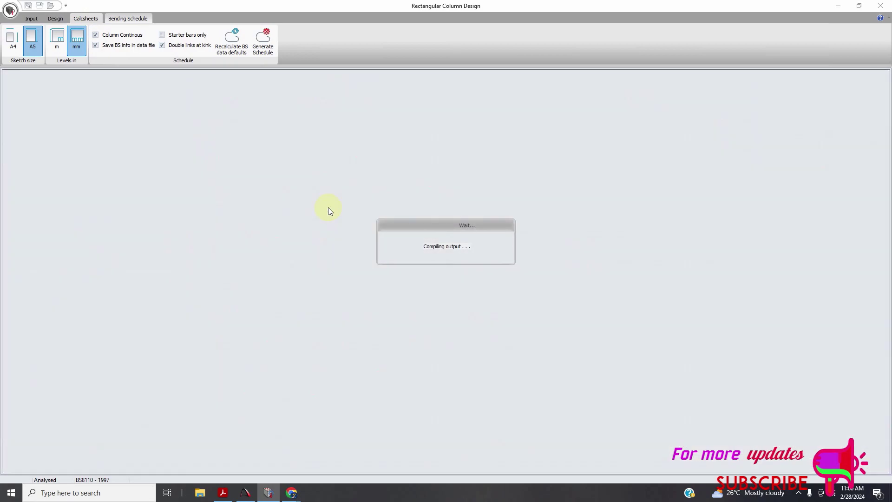
pyautogui.scroll(-10, 299, 249)
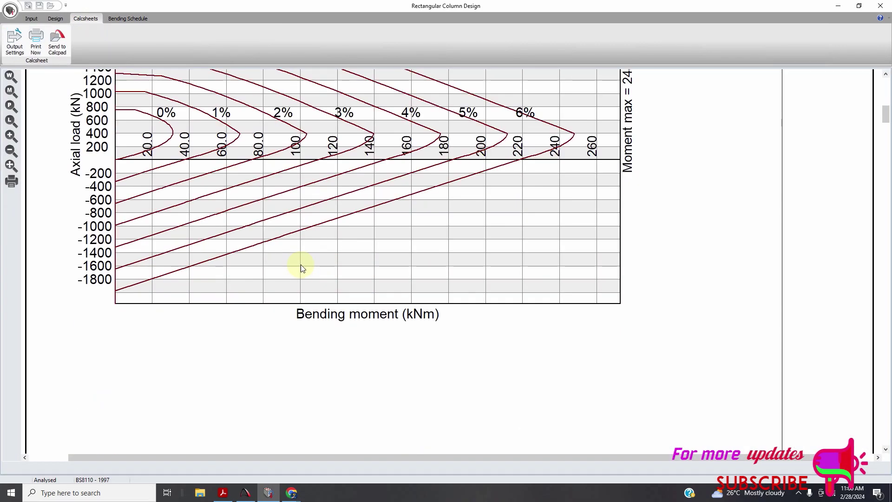
pyautogui.scroll(-3, 302, 267)
pyautogui.scroll(-10, 304, 268)
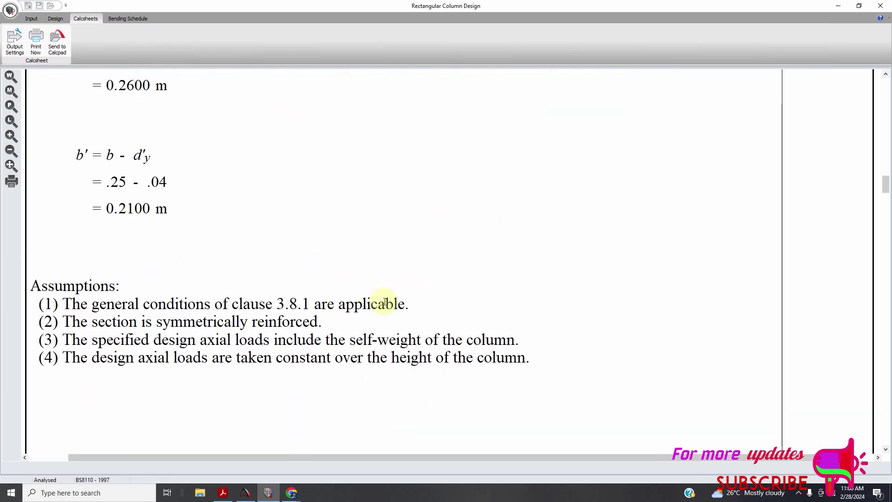
pyautogui.scroll(5, 386, 303)
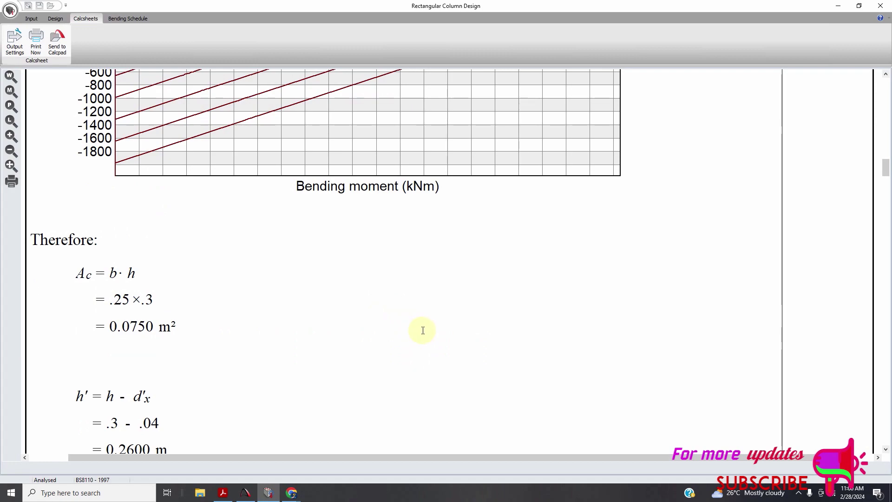
pyautogui.click(799, 493)
pyautogui.click(809, 476)
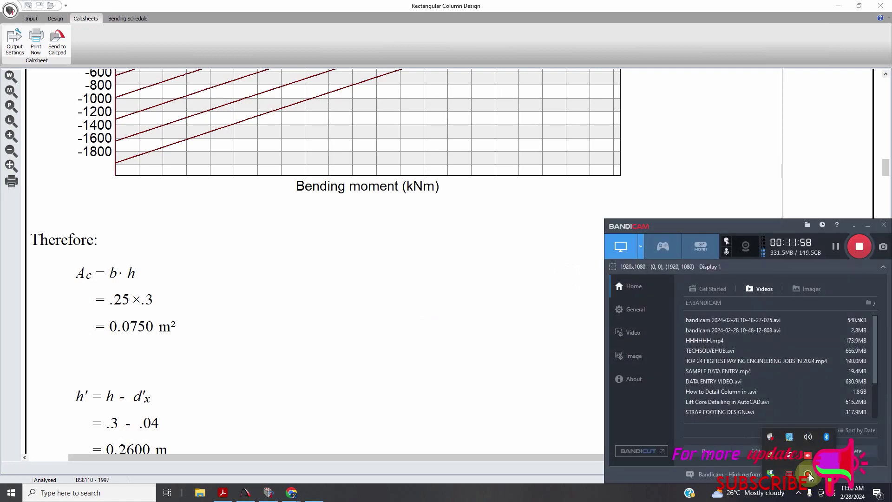